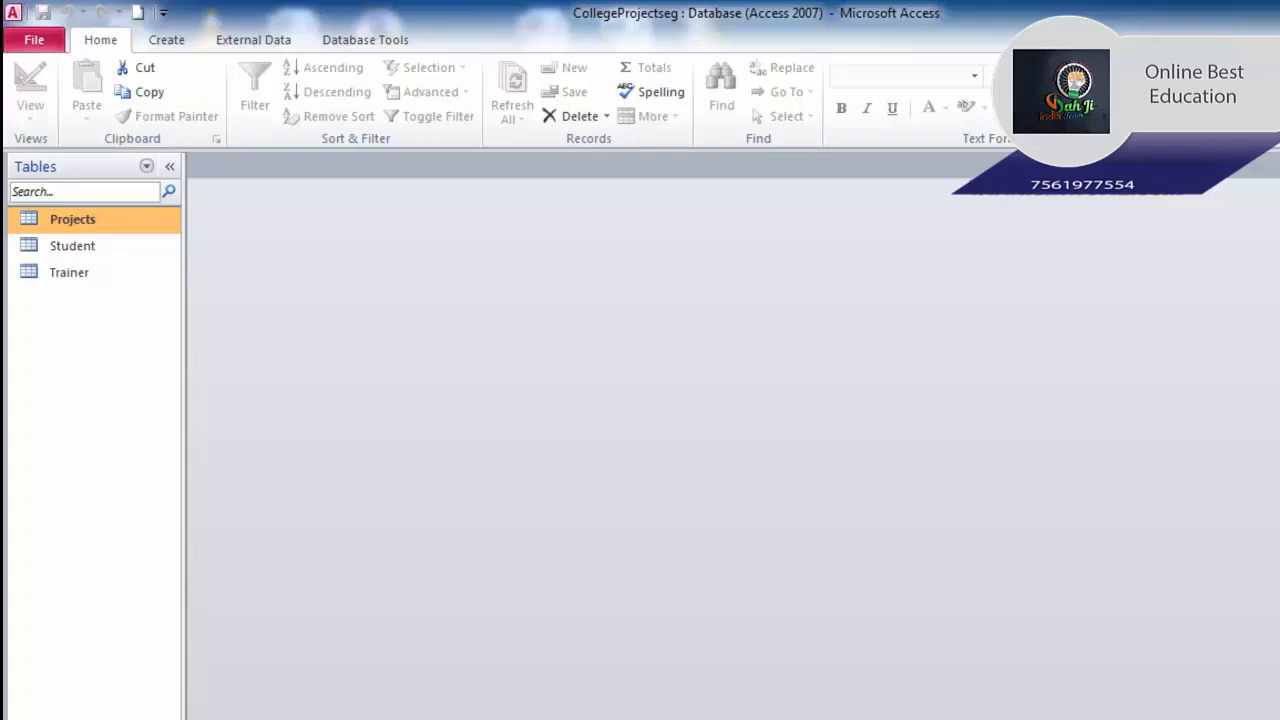
Open the Student table, check the first student's Address, City and State, then open Trainer.
{"action": "left_click", "coordinate": [57, 254]}
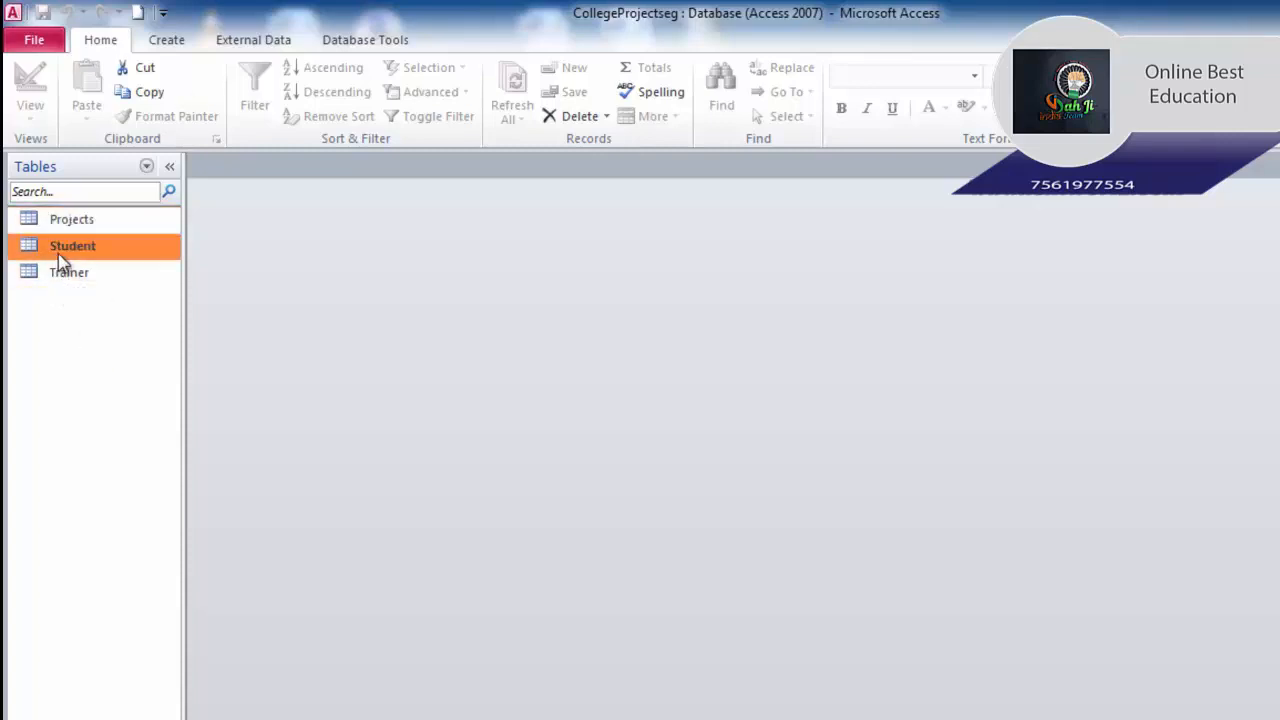
{"action": "double_click", "coordinate": [59, 251]}
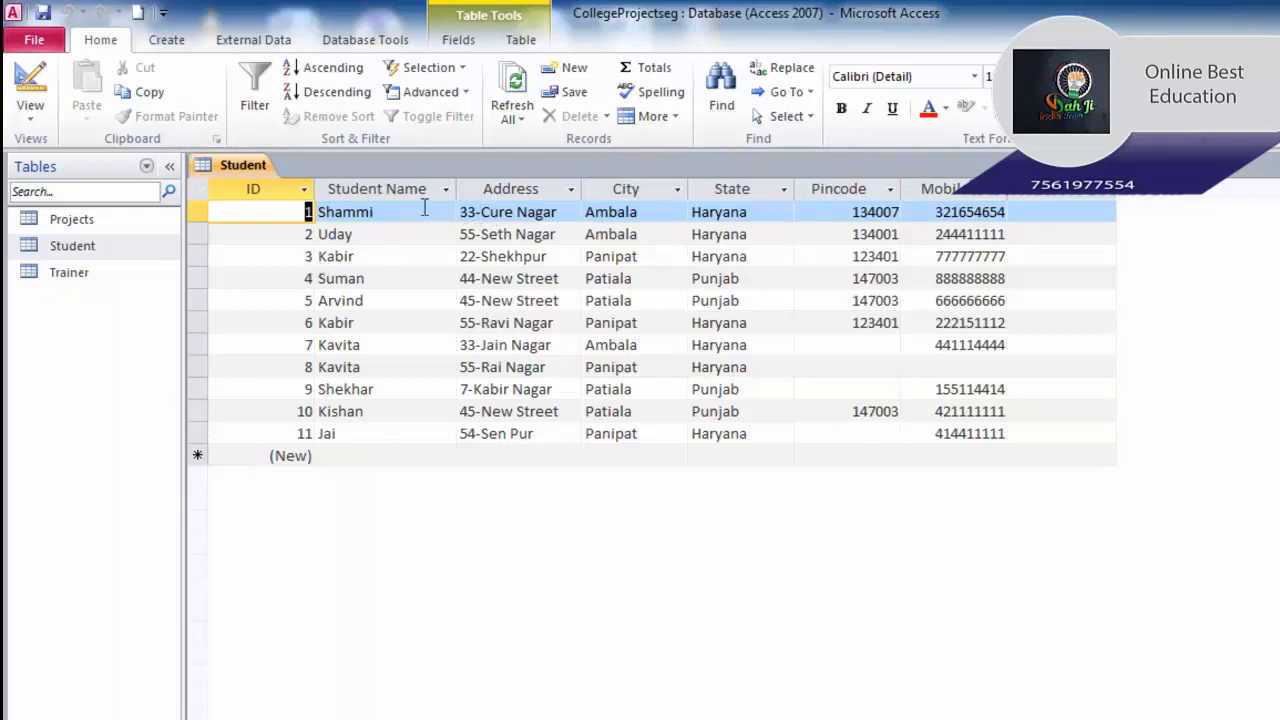
{"action": "left_click", "coordinate": [560, 211]}
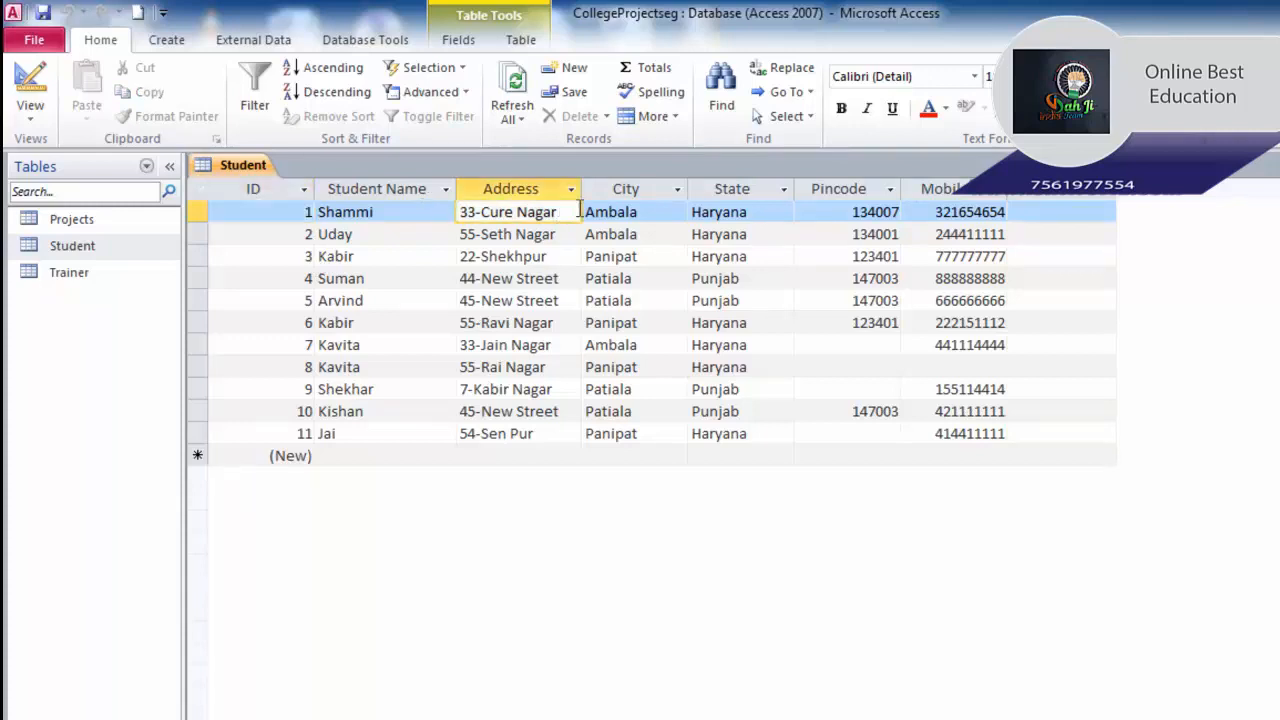
{"action": "left_click", "coordinate": [641, 211]}
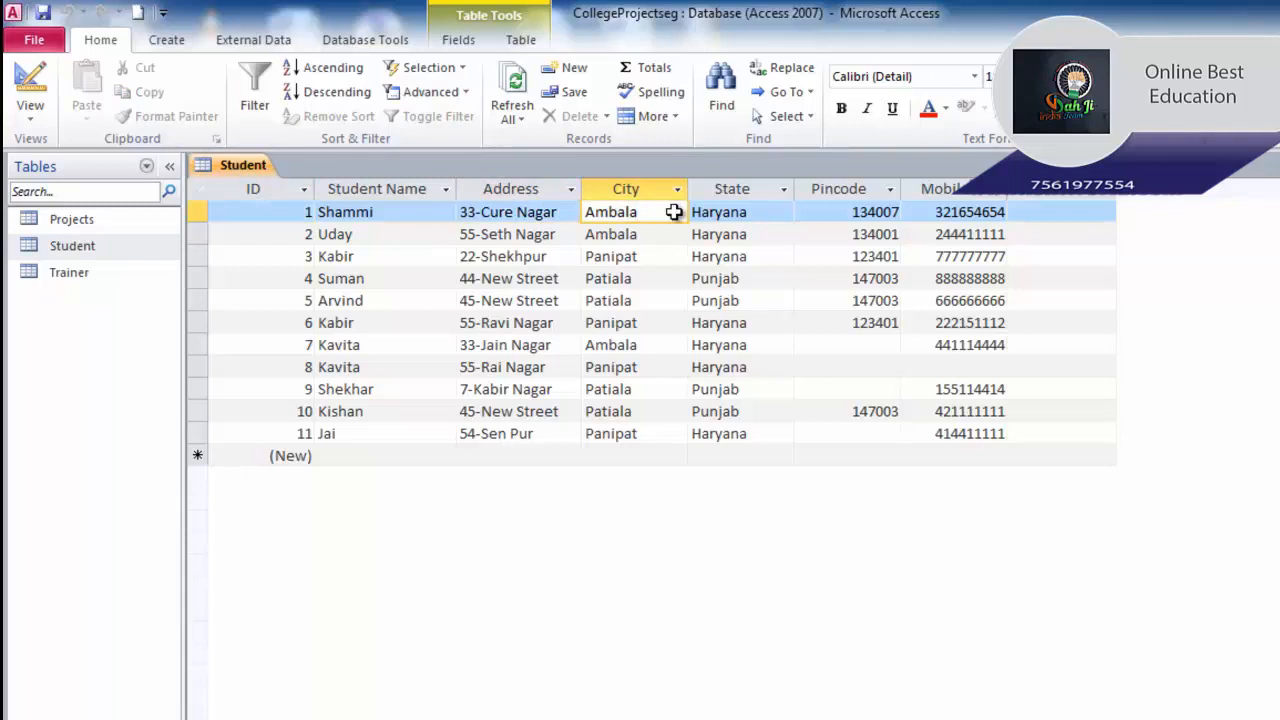
{"action": "left_click", "coordinate": [771, 211]}
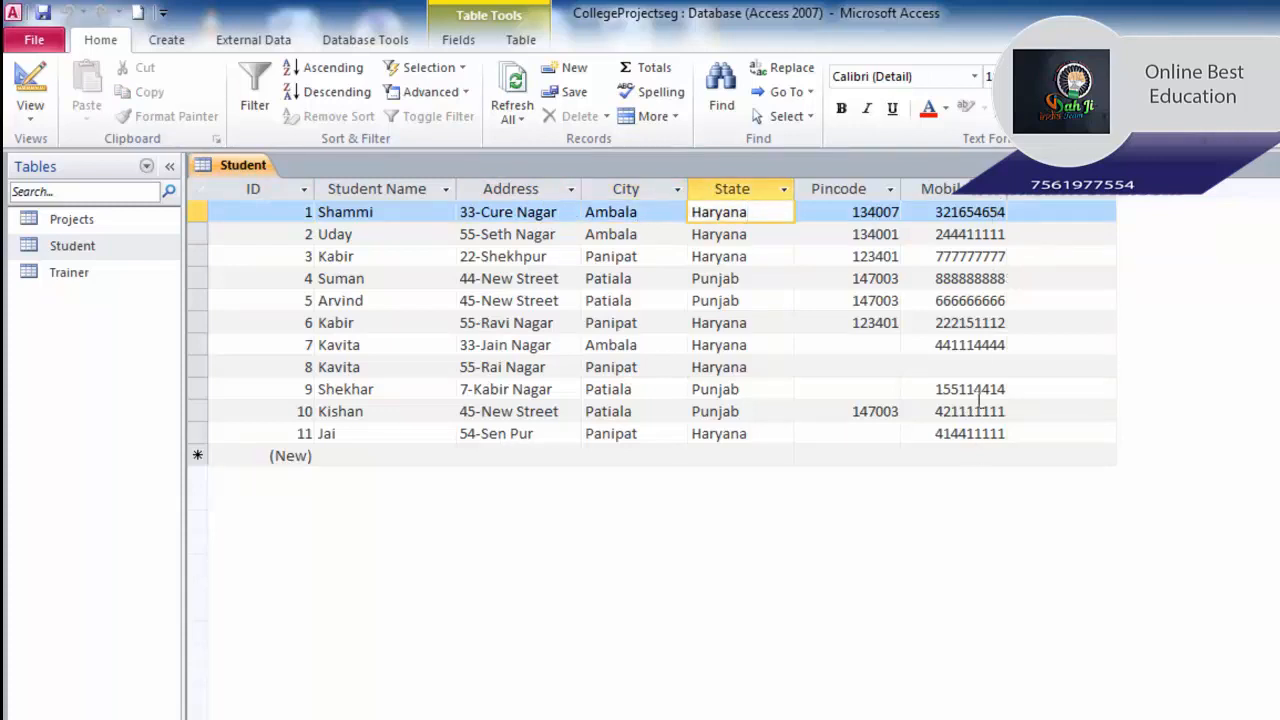
{"action": "left_click", "coordinate": [58, 281]}
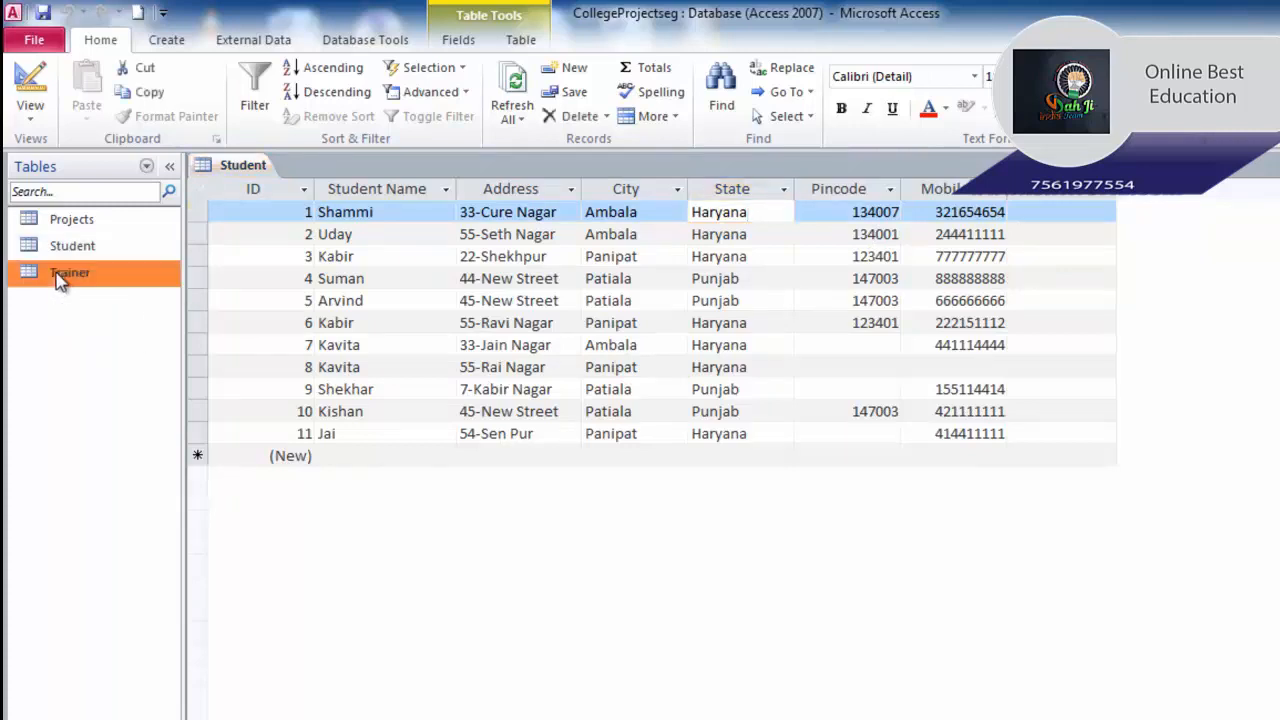
{"action": "double_click", "coordinate": [58, 281]}
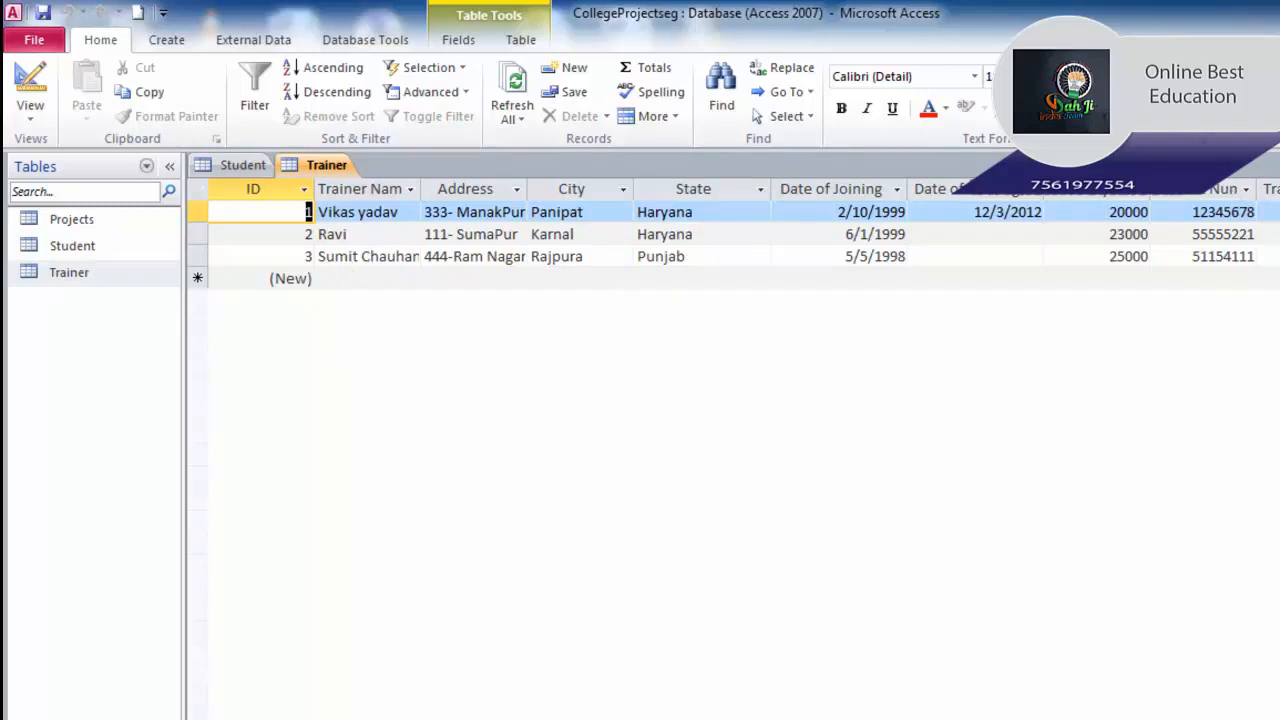
Auto-fit the Trainer Name column so its full heading shows.
{"action": "double_click", "coordinate": [420, 189]}
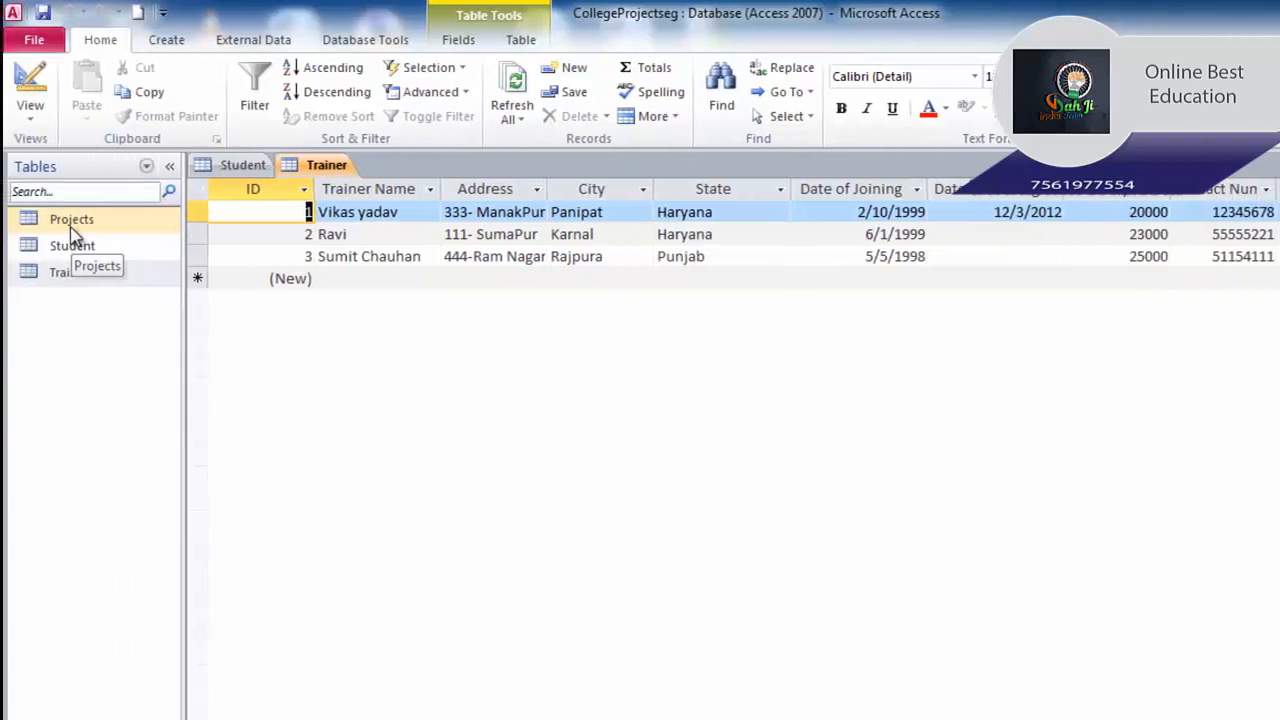
Open the Projects table in Datasheet view.
{"action": "double_click", "coordinate": [72, 228]}
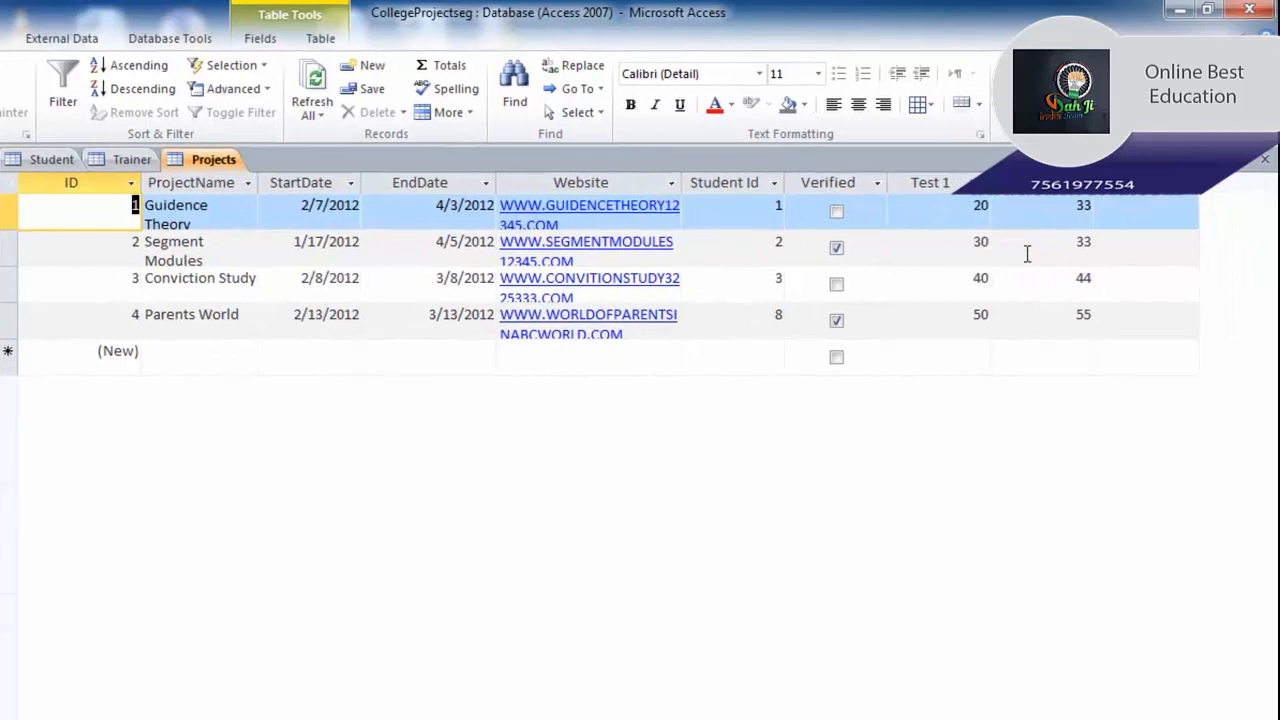
Add a new Calculated Field of type Number to the Projects table.
{"action": "left_click", "coordinate": [1138, 186]}
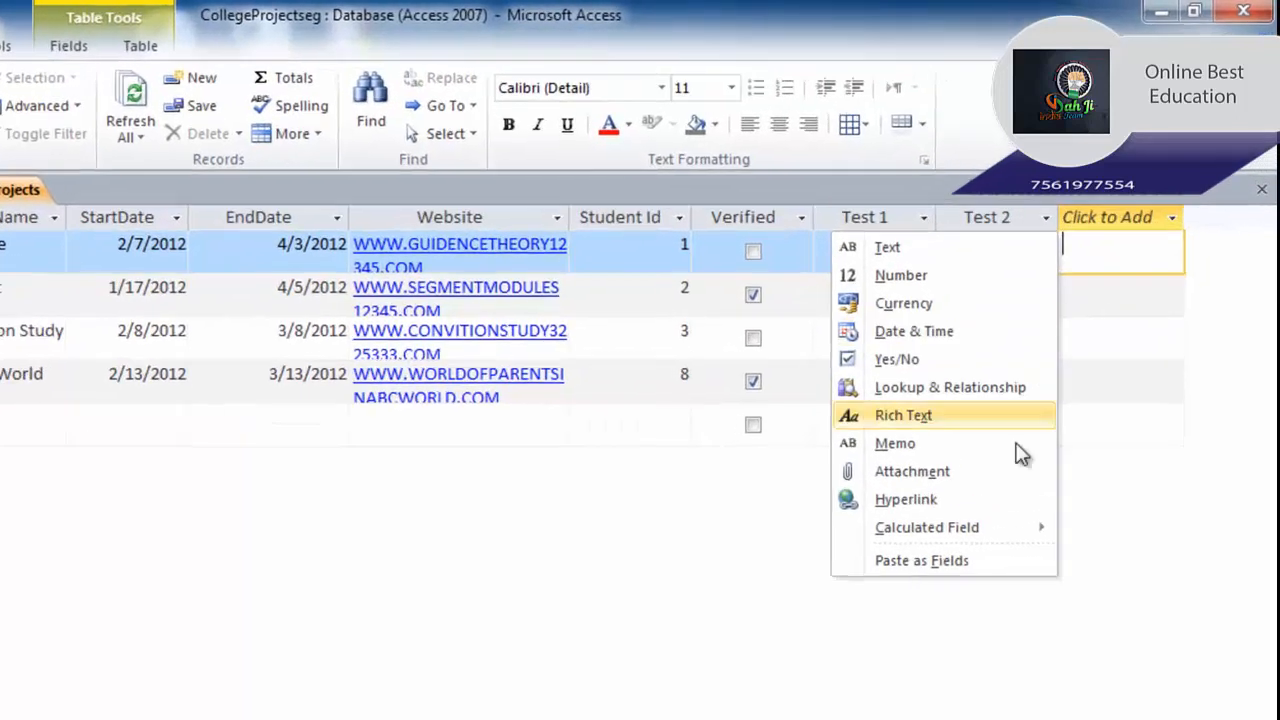
{"action": "mouse_move", "coordinate": [982, 527]}
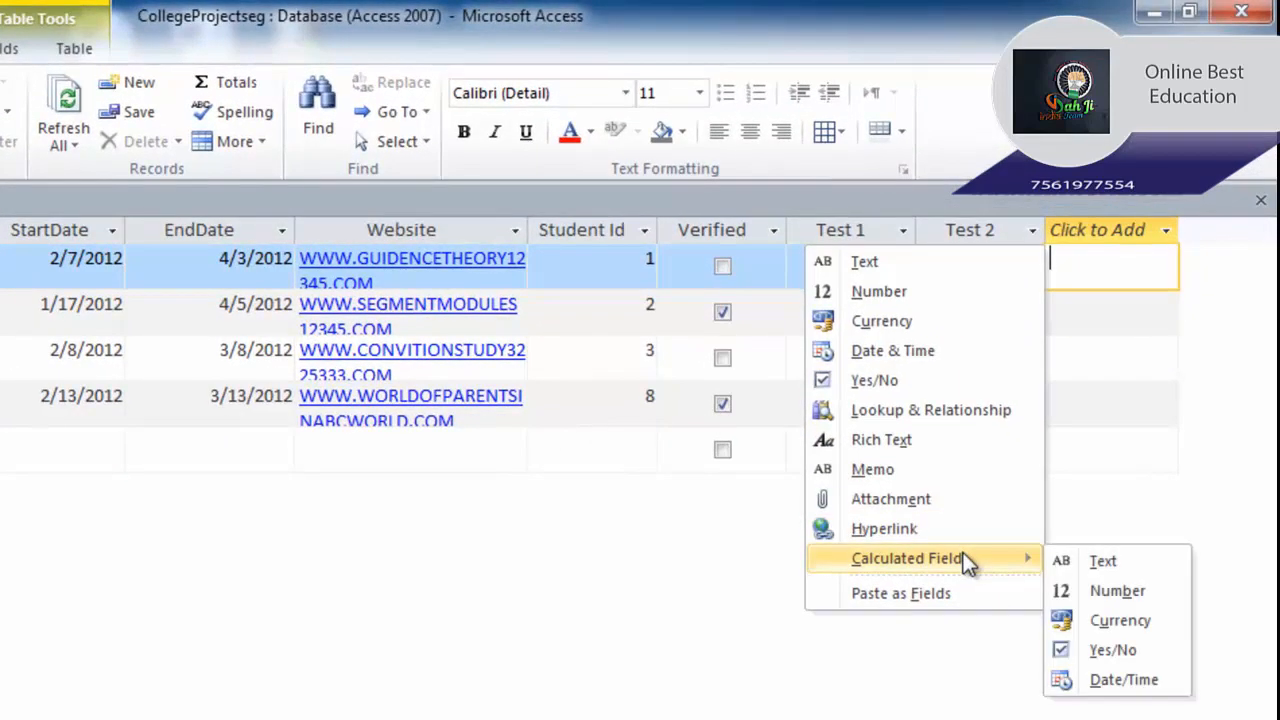
{"action": "left_click", "coordinate": [1115, 591]}
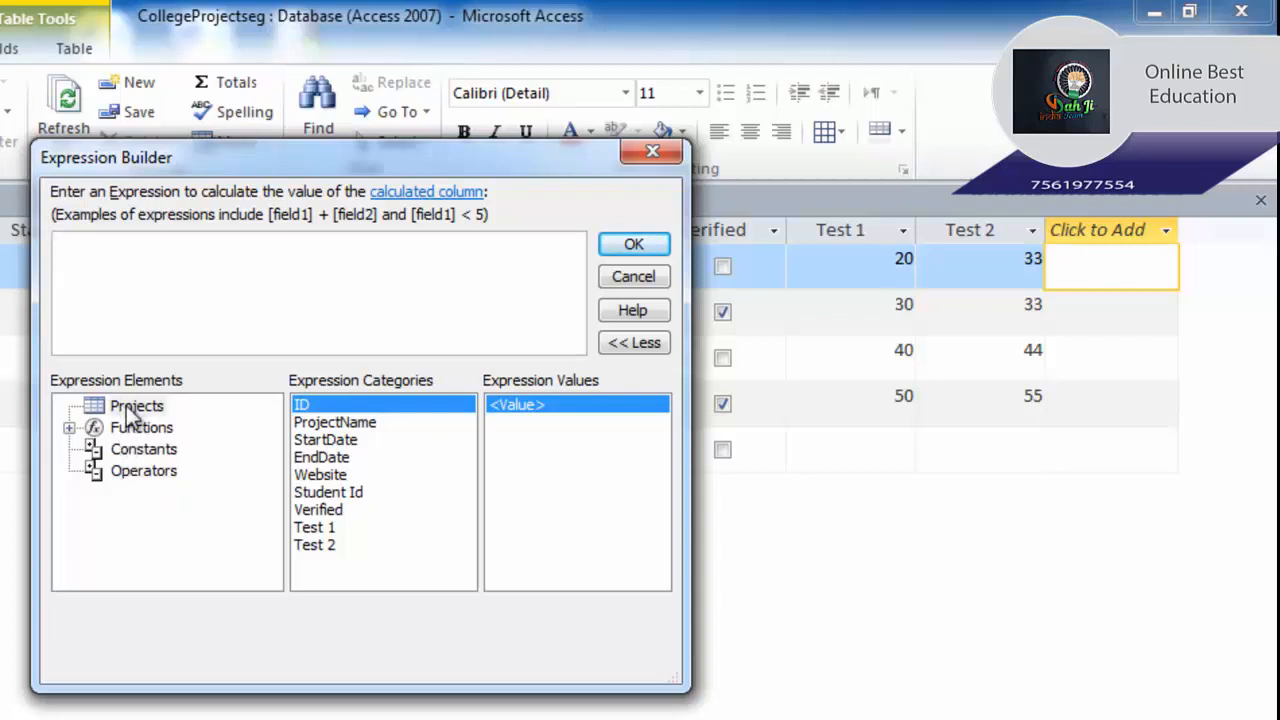
{"action": "left_click", "coordinate": [133, 410]}
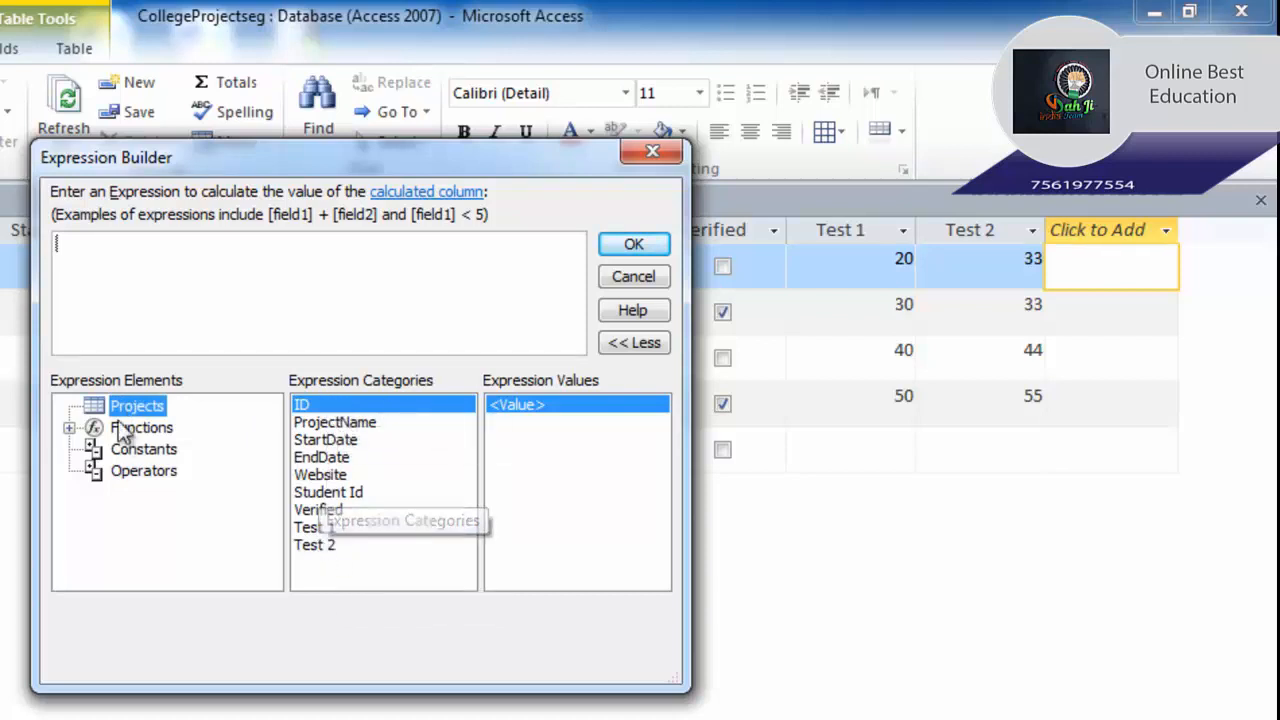
{"action": "left_click", "coordinate": [68, 428]}
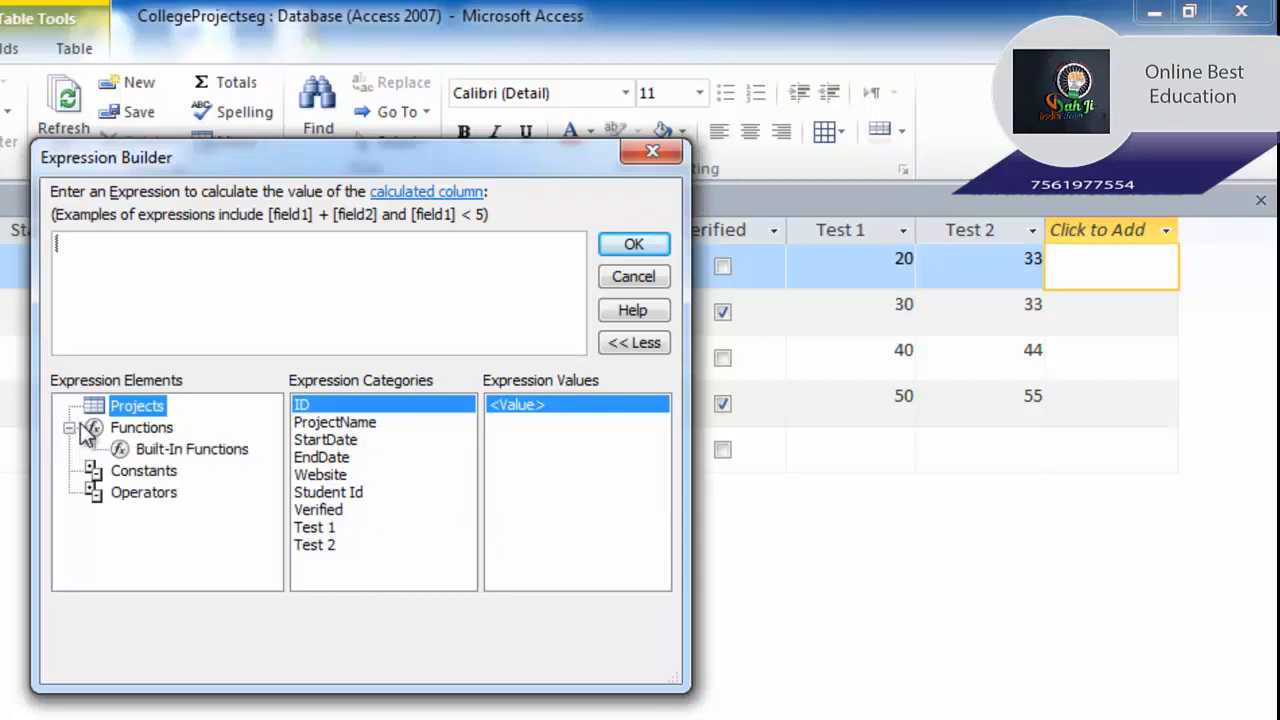
{"action": "left_click", "coordinate": [135, 448]}
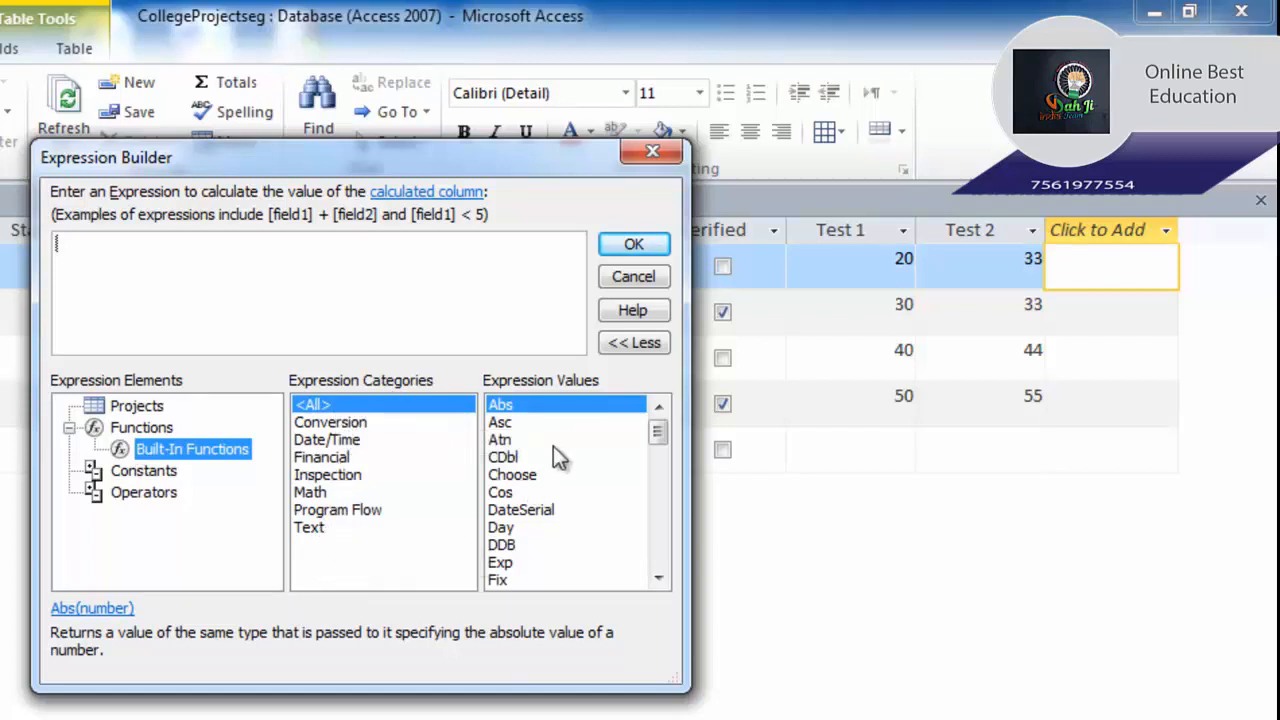
{"action": "left_click", "coordinate": [69, 428]}
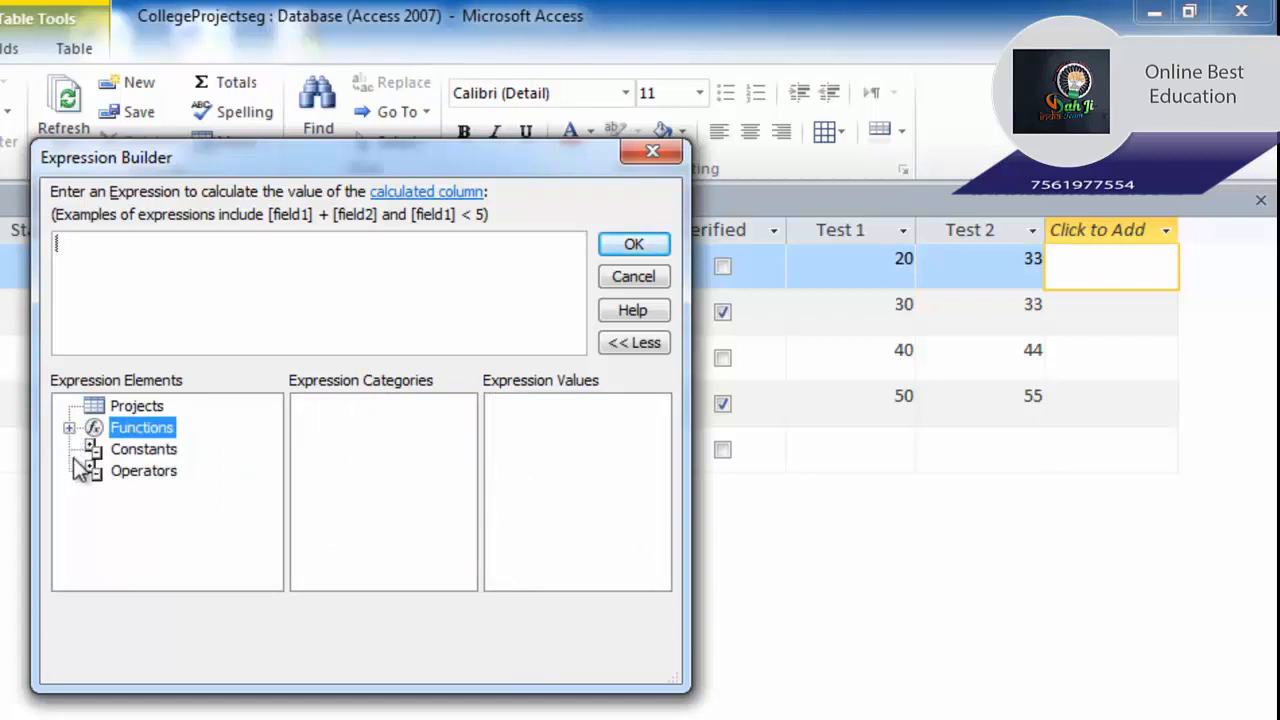
{"action": "left_click", "coordinate": [130, 456]}
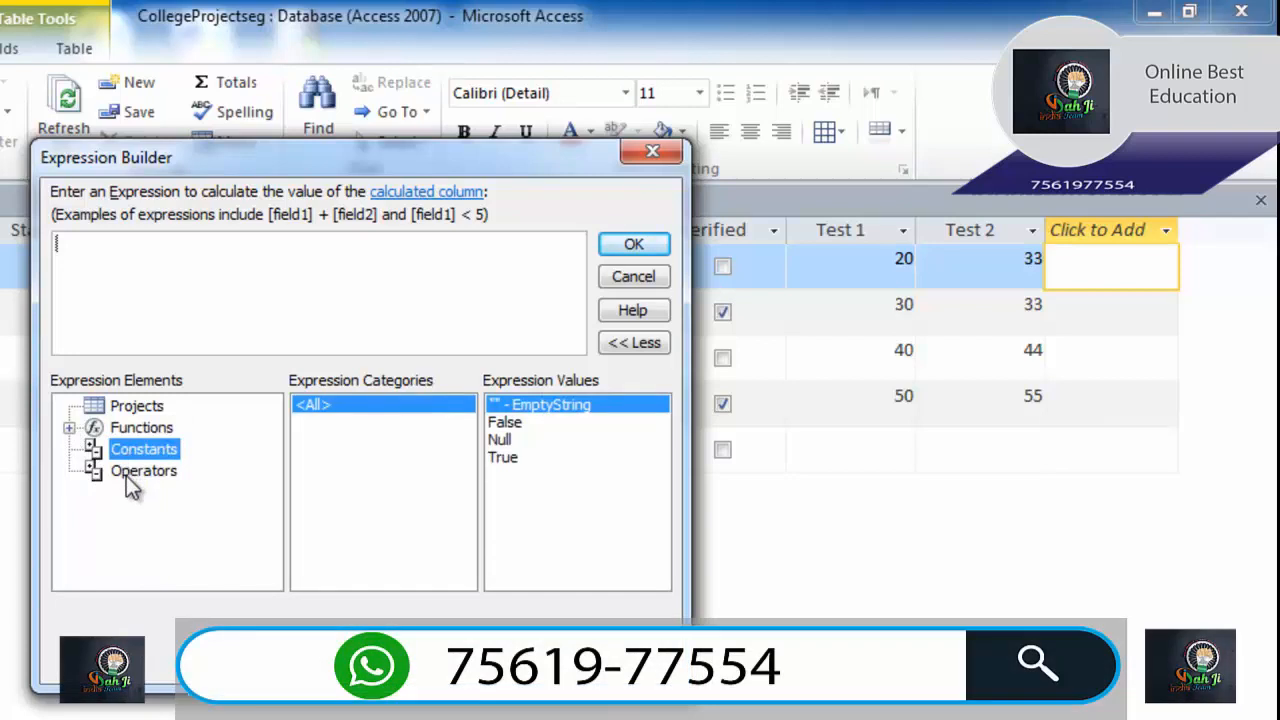
{"action": "left_click", "coordinate": [127, 474]}
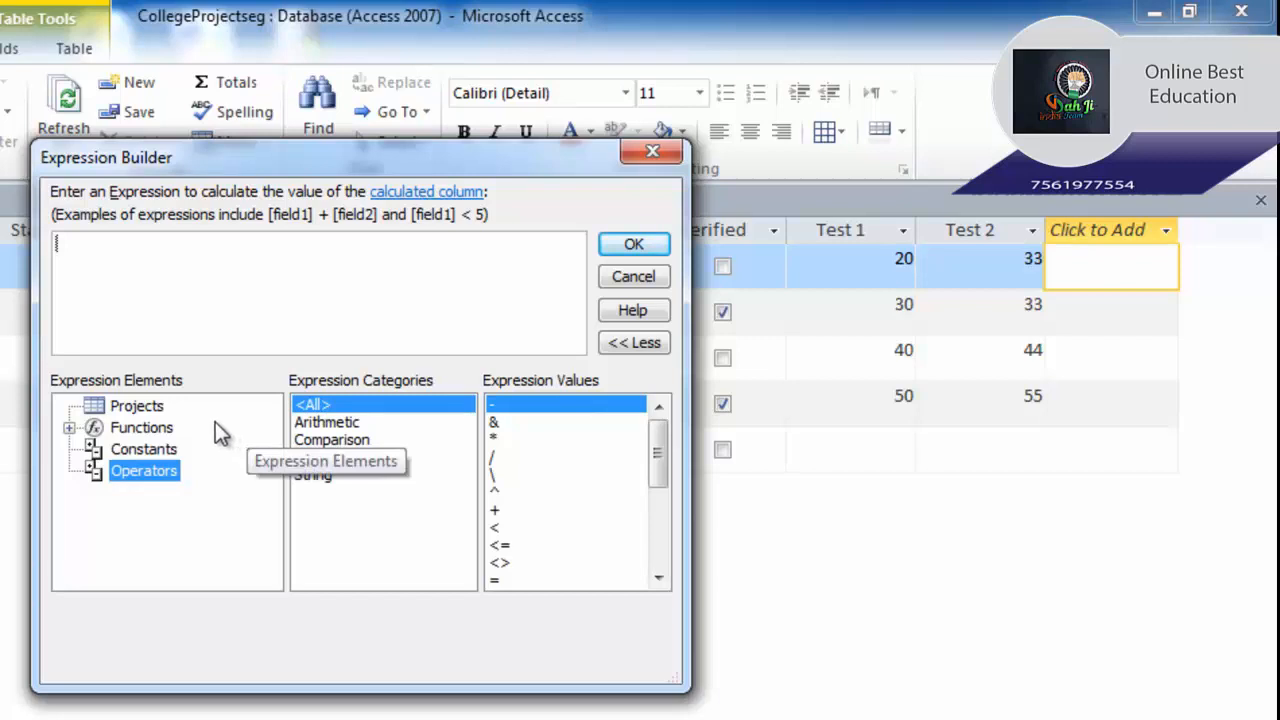
{"action": "left_click", "coordinate": [160, 412]}
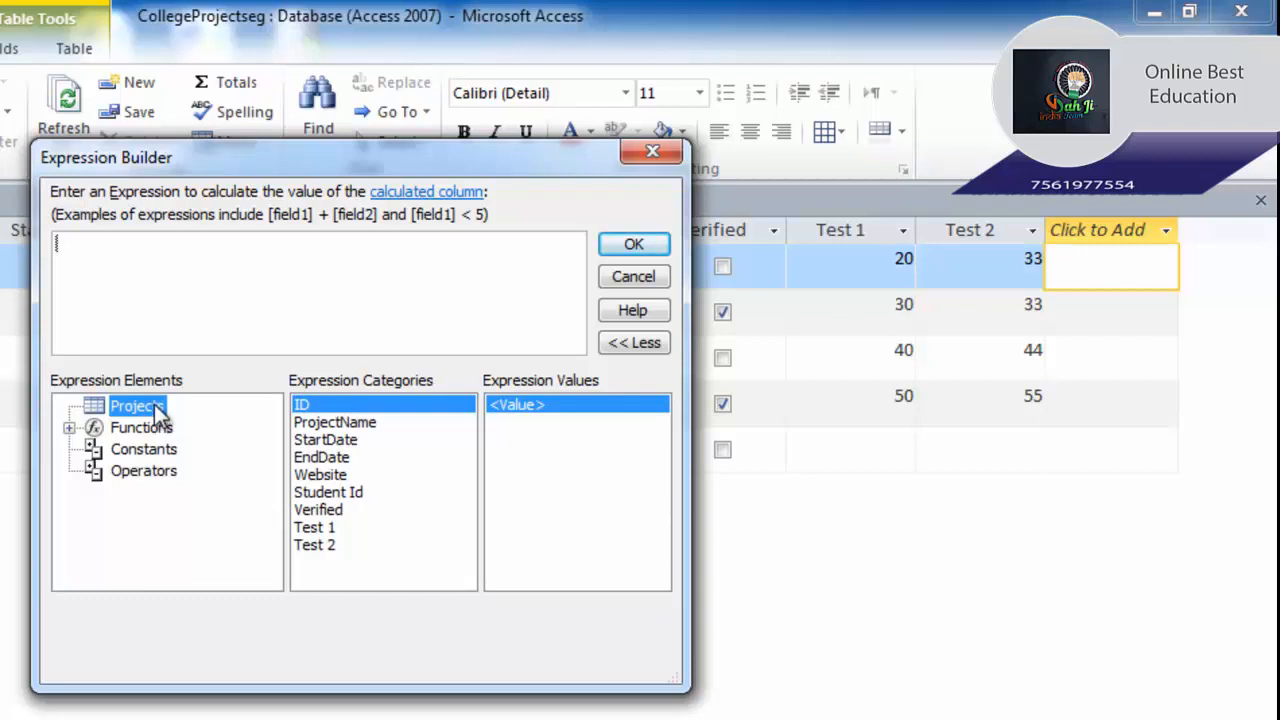
Build the expression [Test 1] + [Test 2] in Expression Builder and accept it.
{"action": "double_click", "coordinate": [315, 527]}
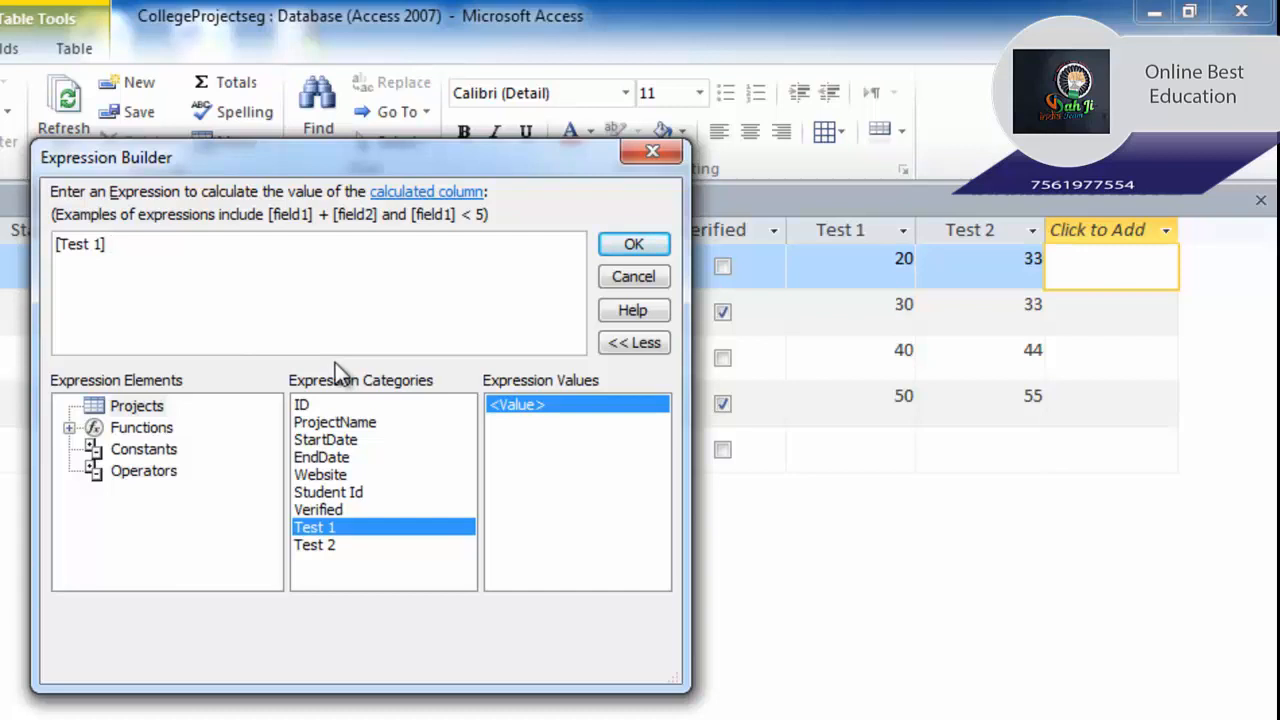
{"action": "left_click", "coordinate": [136, 471]}
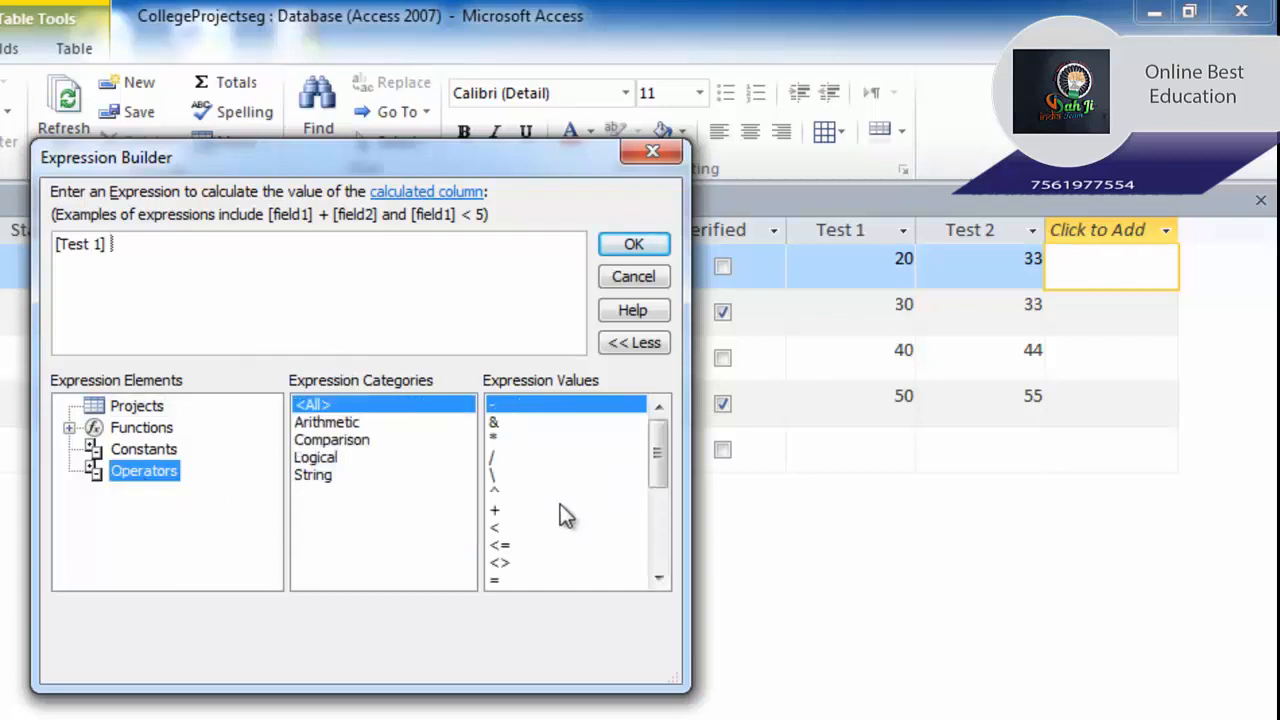
{"action": "left_click", "coordinate": [340, 424]}
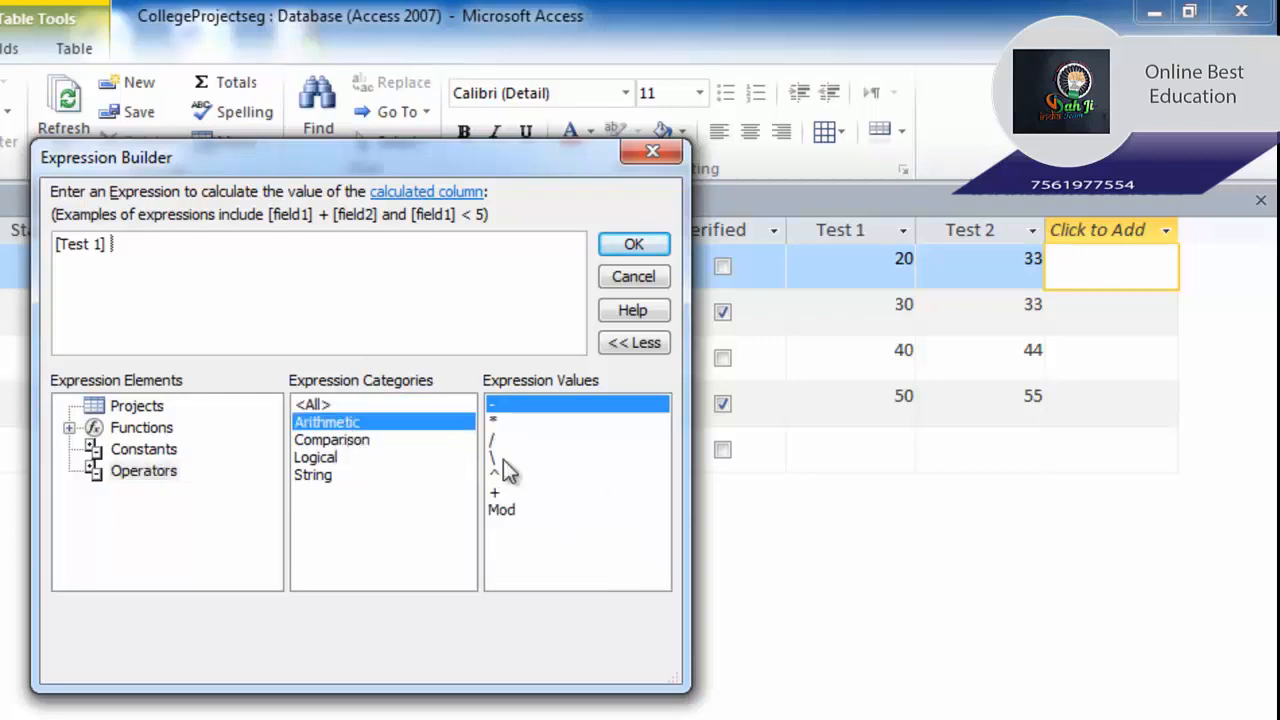
{"action": "left_click", "coordinate": [497, 491]}
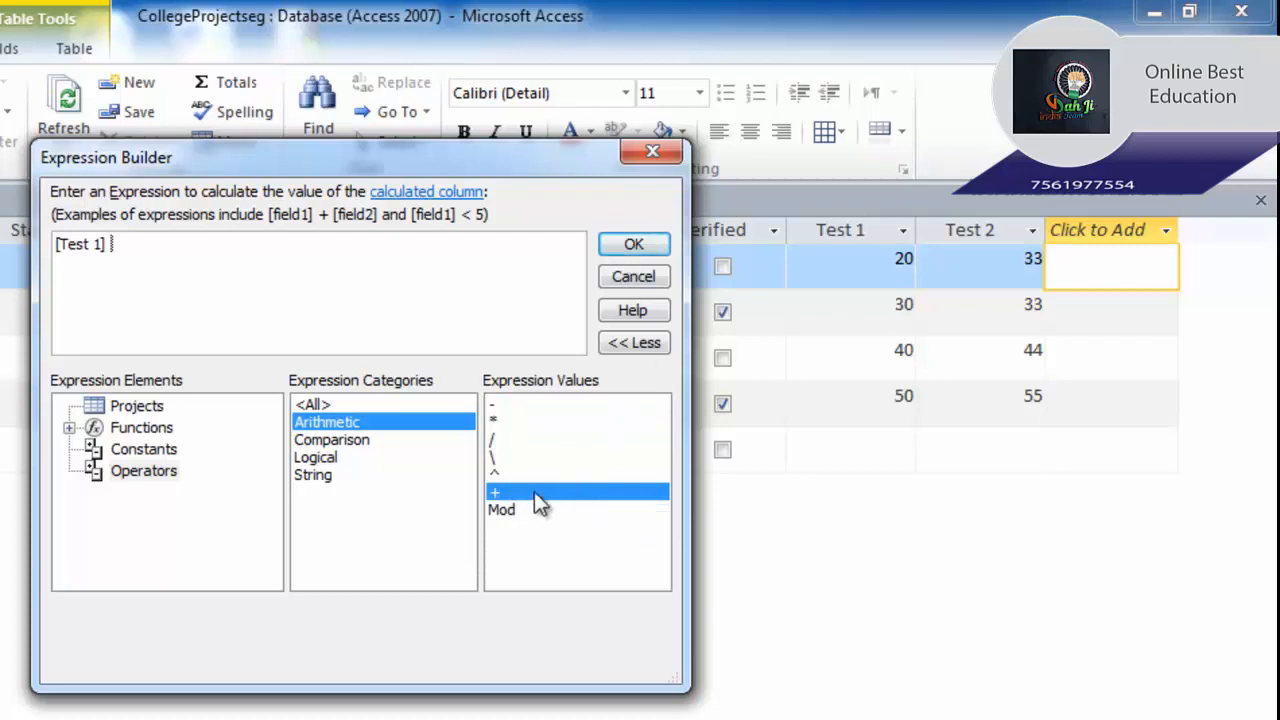
{"action": "double_click", "coordinate": [534, 491]}
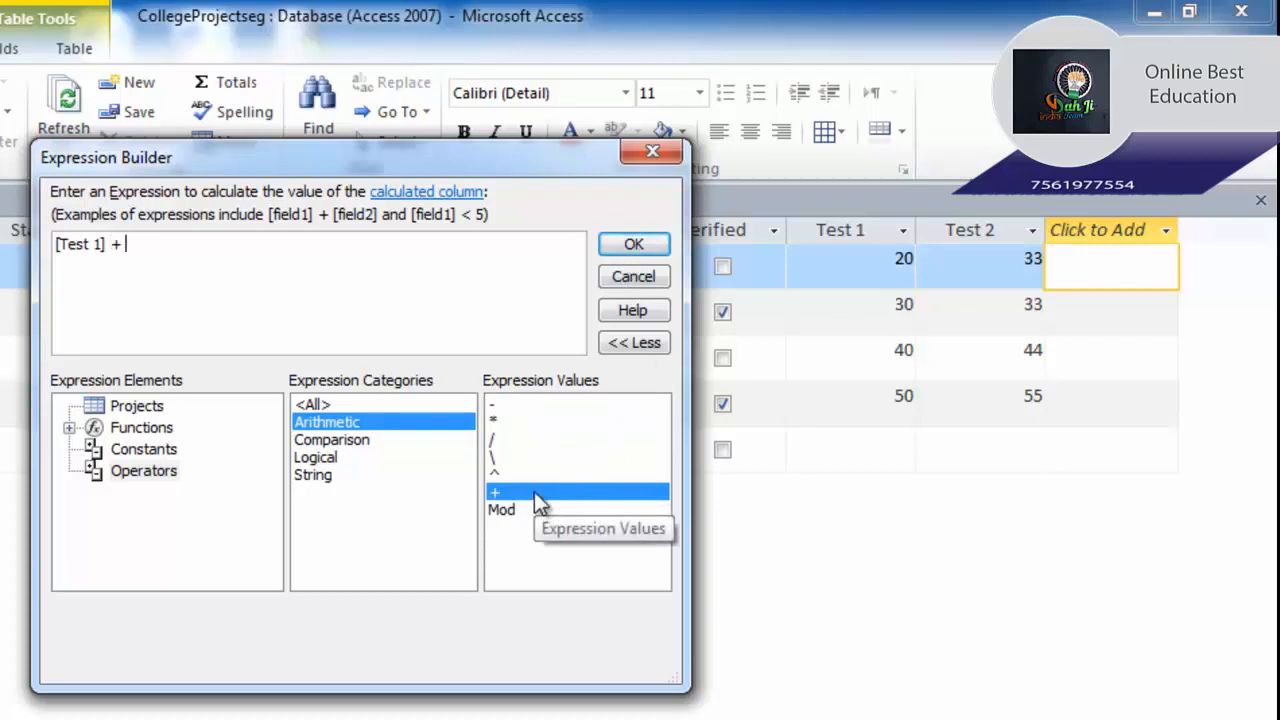
{"action": "left_click", "coordinate": [136, 406]}
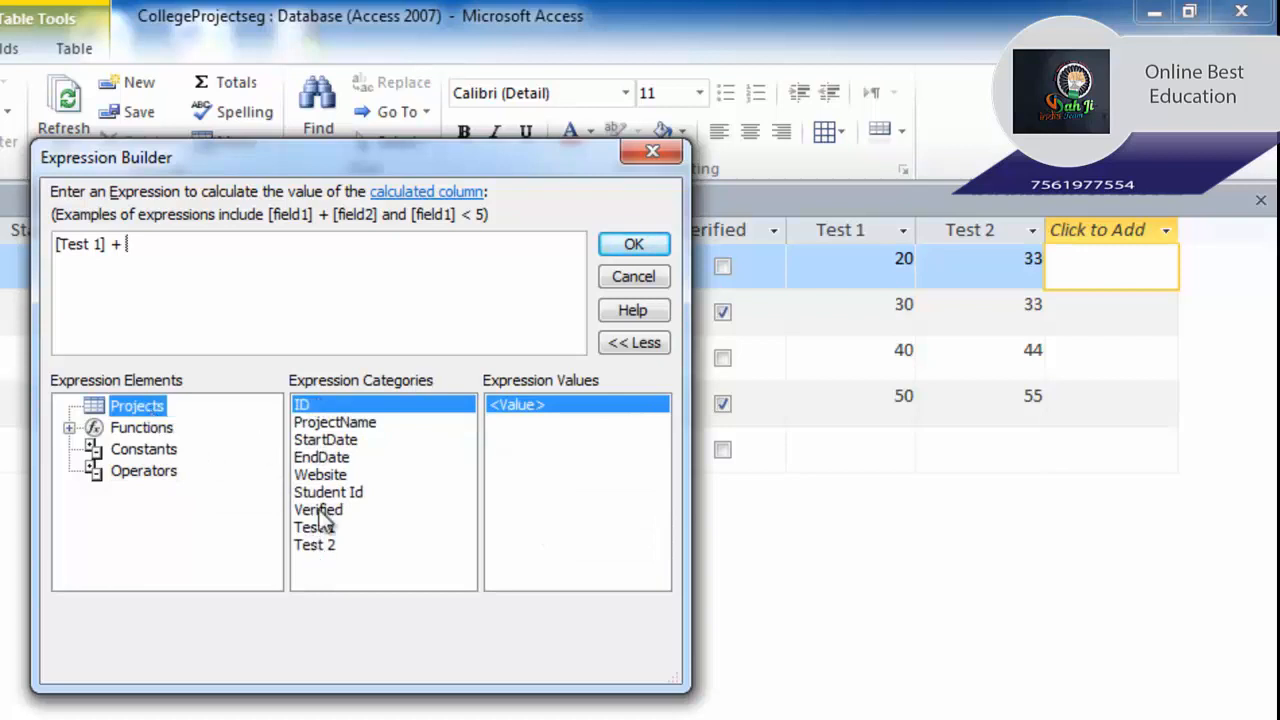
{"action": "left_click", "coordinate": [318, 546]}
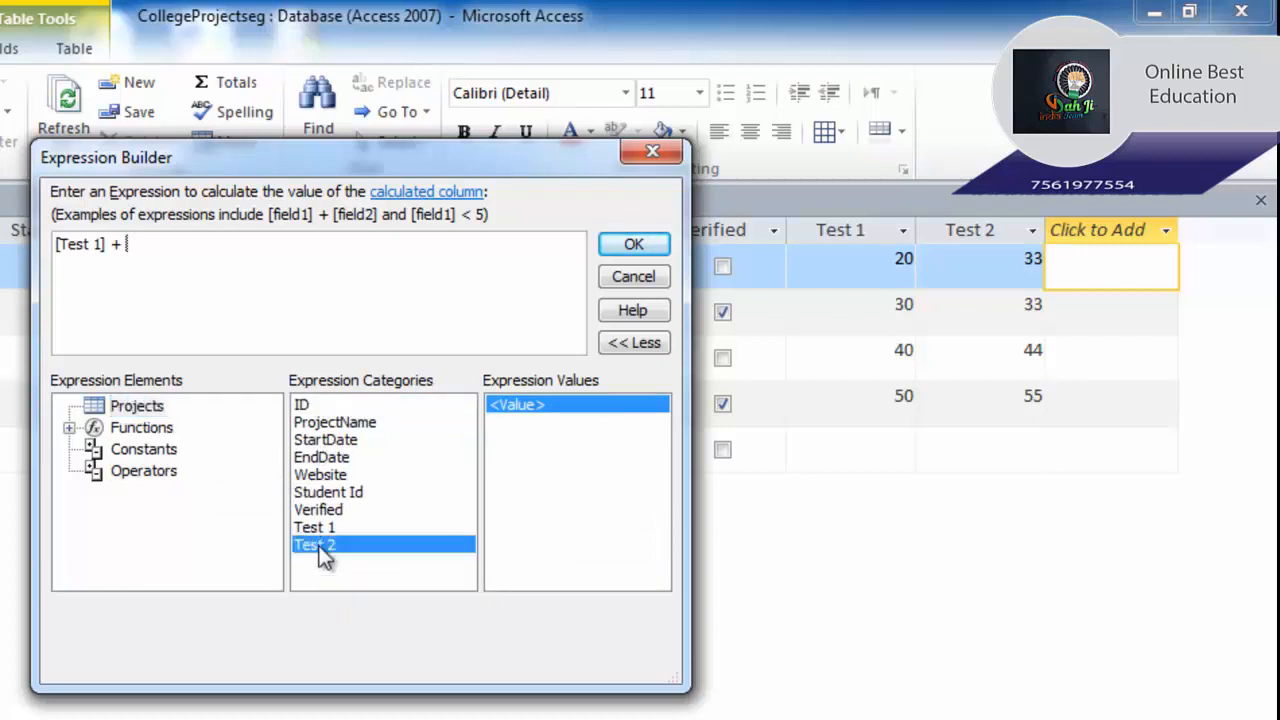
{"action": "double_click", "coordinate": [318, 546]}
{"action": "left_click", "coordinate": [633, 244]}
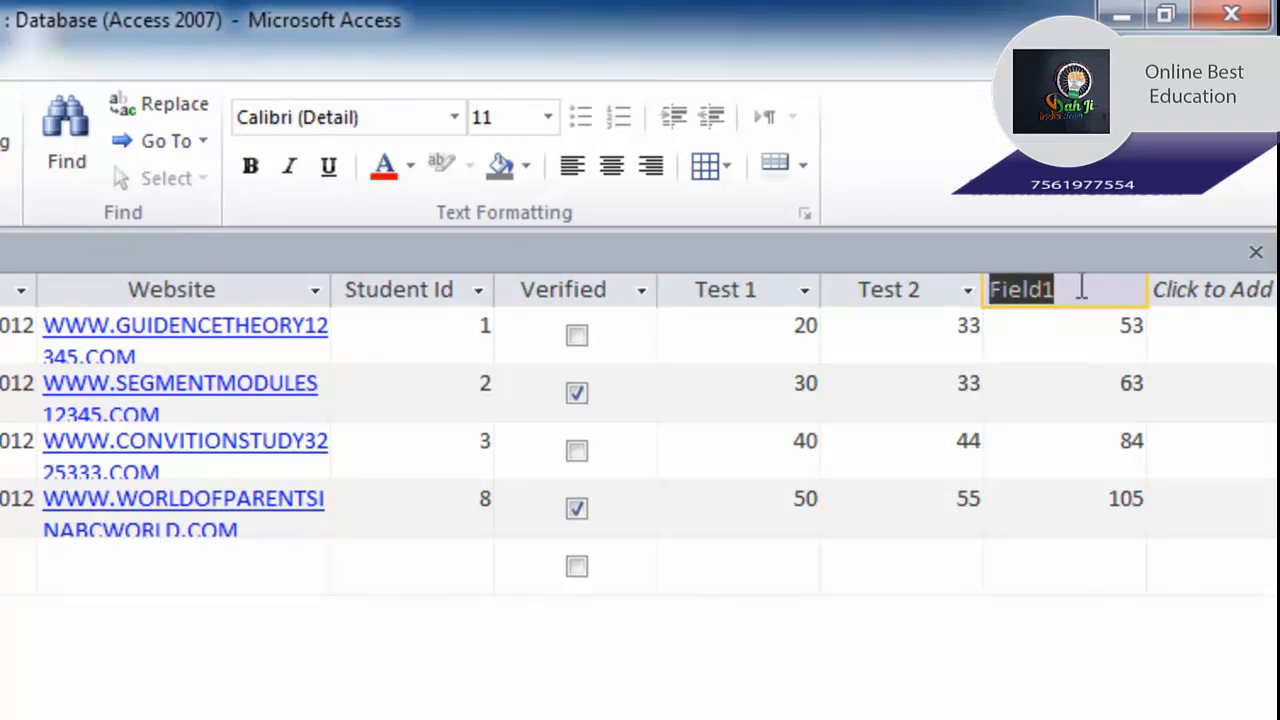
Rename the Field1 column heading to Marks.
{"action": "type", "text": "Mar"}
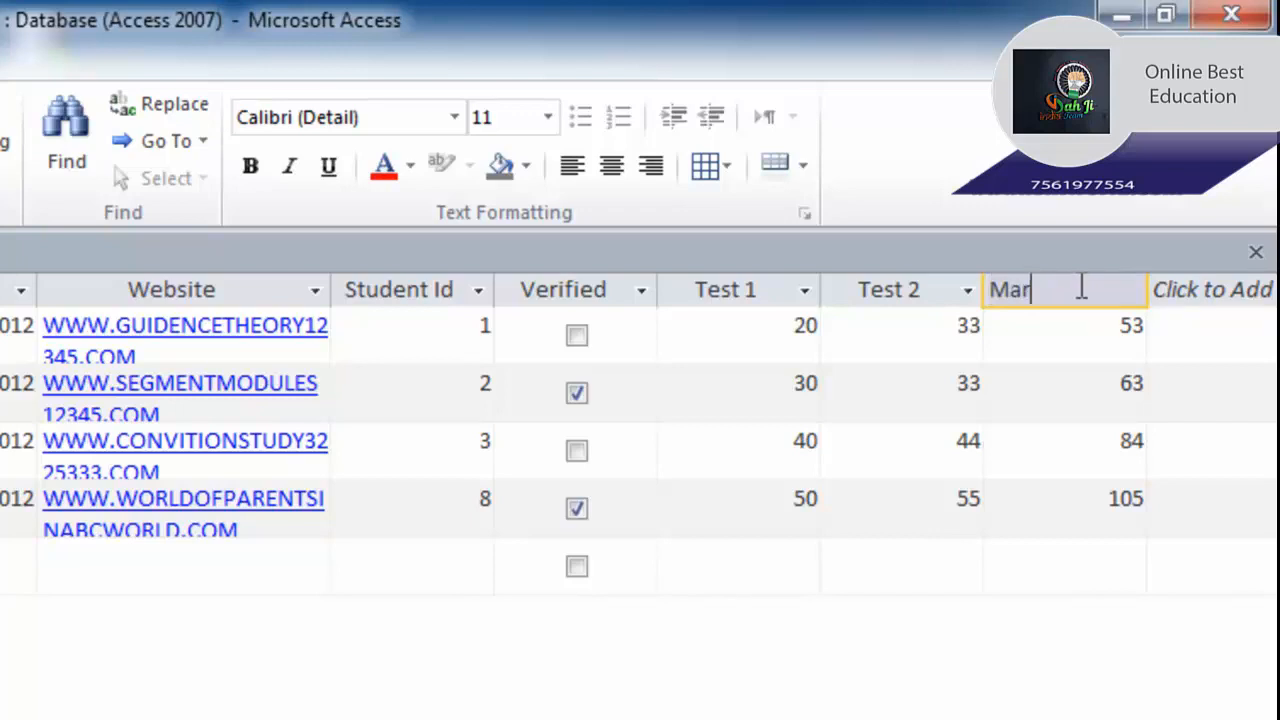
{"action": "type", "text": "ks"}
Change the first project's Test 1 score from 20 to 35.
{"action": "left_click", "coordinate": [775, 331]}
{"action": "left_click", "coordinate": [776, 331]}
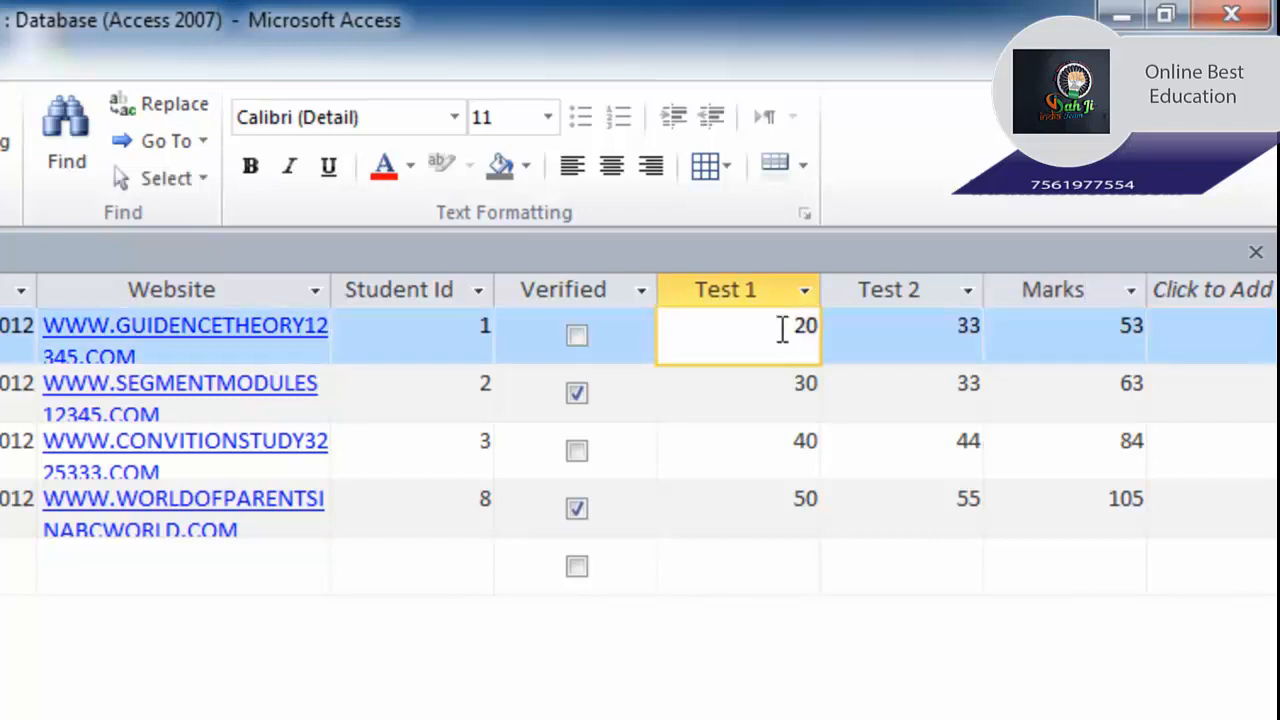
{"action": "left_click_drag", "start_coordinate": [782, 331], "coordinate": [851, 331]}
{"action": "type", "text": "35"}
{"action": "key", "text": "Tab"}
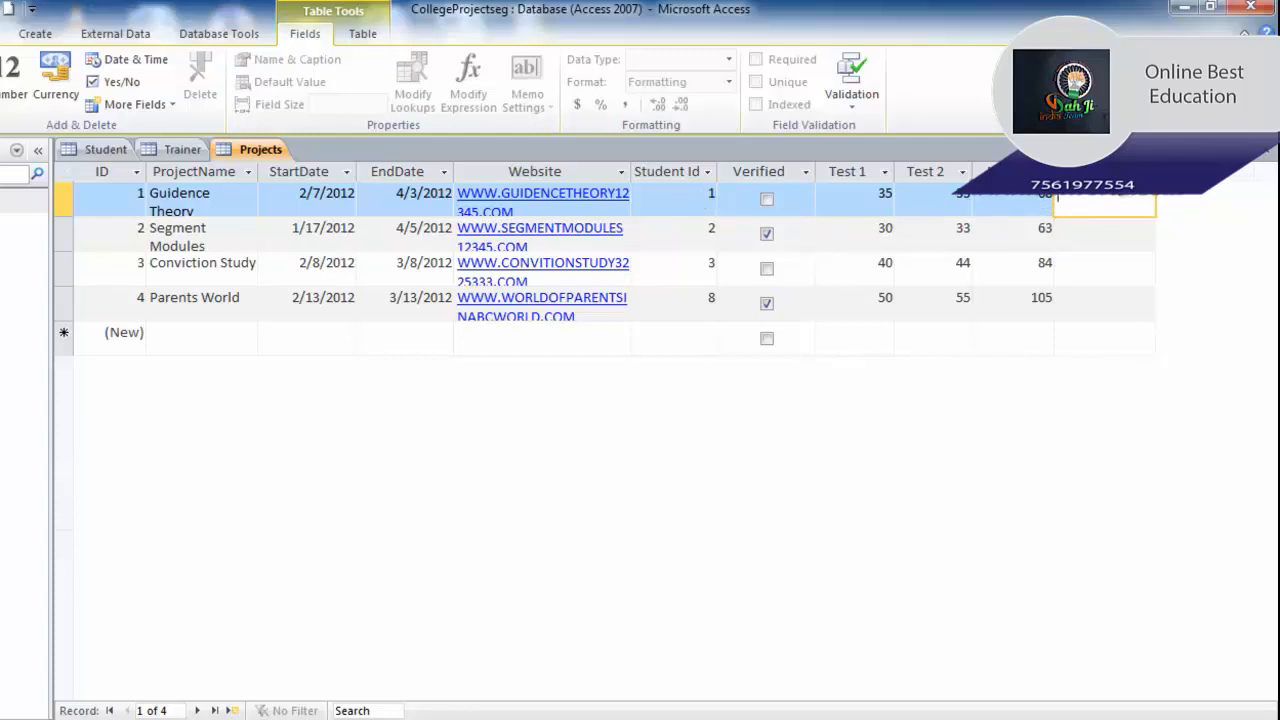
Start a Lookup & Relationship field using 'I will type in the values that I want'.
{"action": "left_click", "coordinate": [1106, 172]}
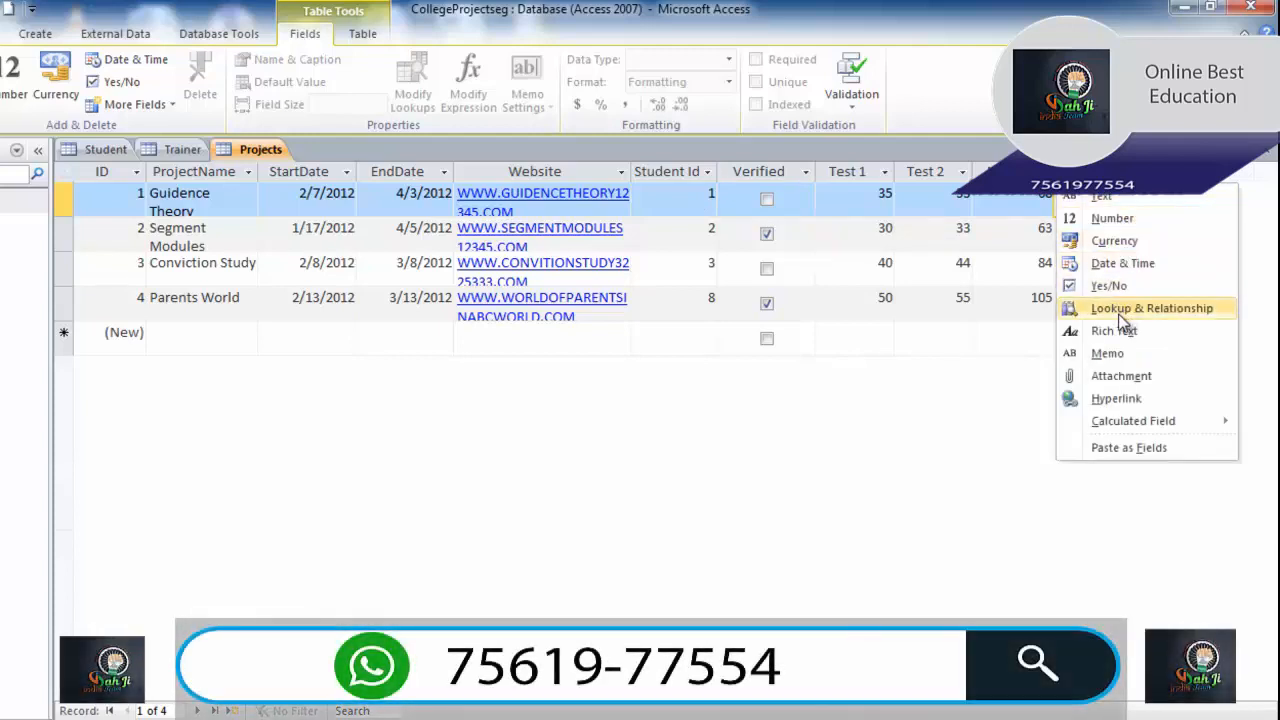
{"action": "left_click", "coordinate": [1121, 316]}
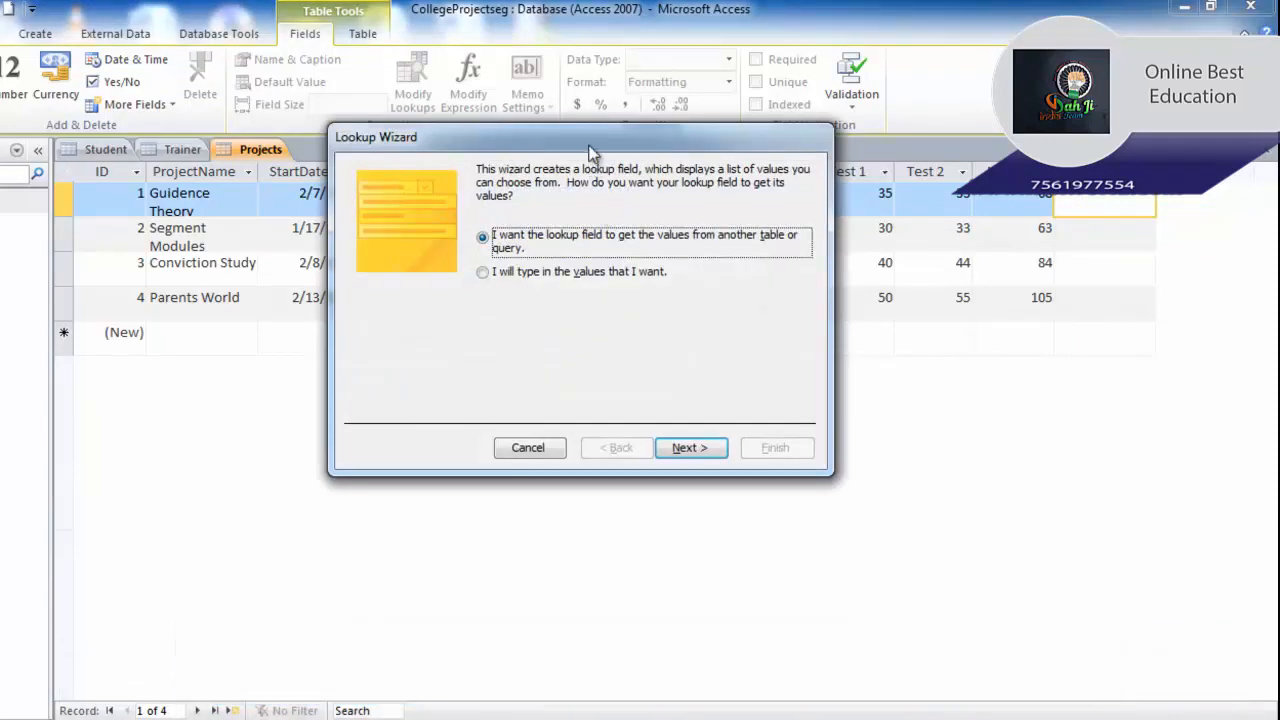
{"action": "left_click_drag", "start_coordinate": [591, 153], "coordinate": [588, 335]}
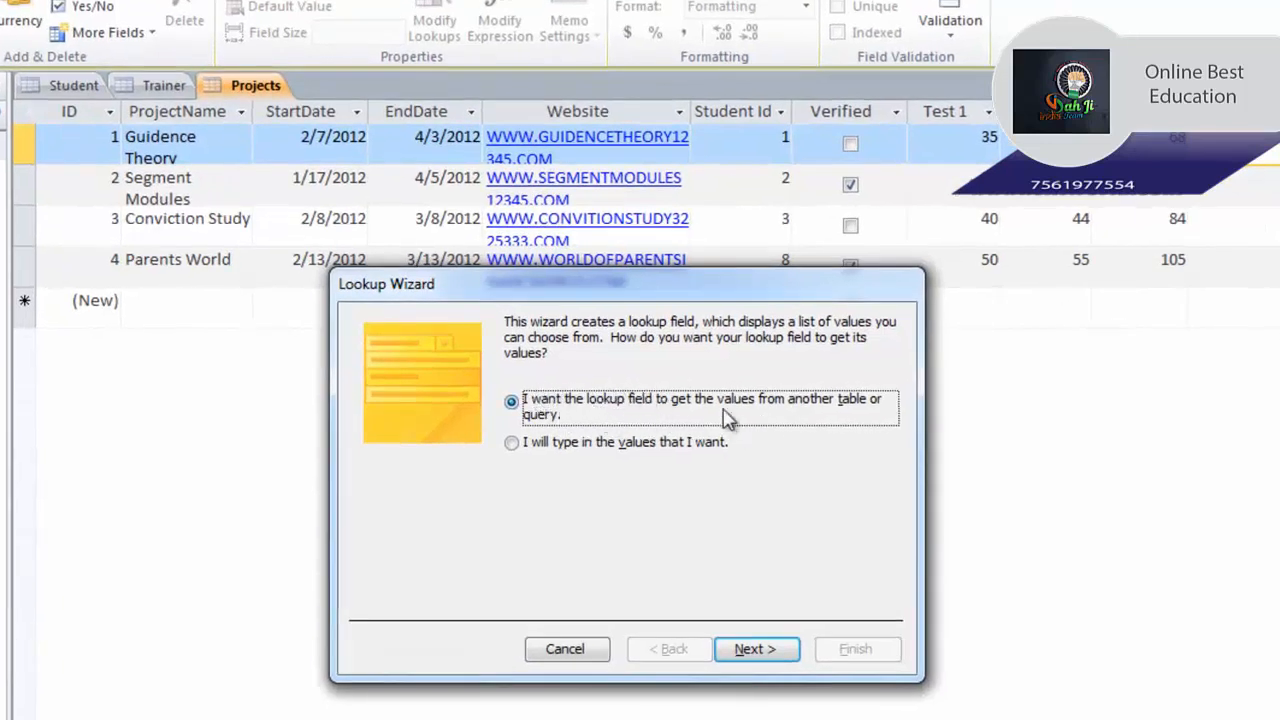
{"action": "left_click", "coordinate": [593, 450]}
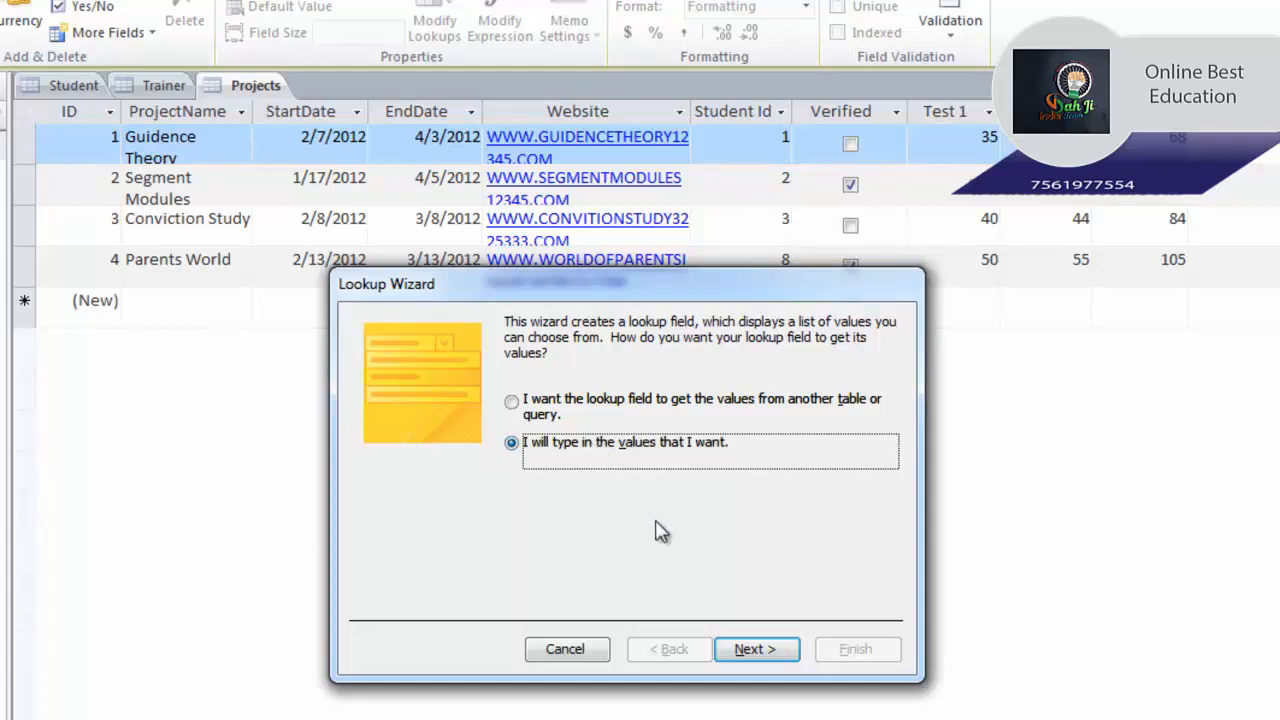
{"action": "left_click", "coordinate": [786, 678]}
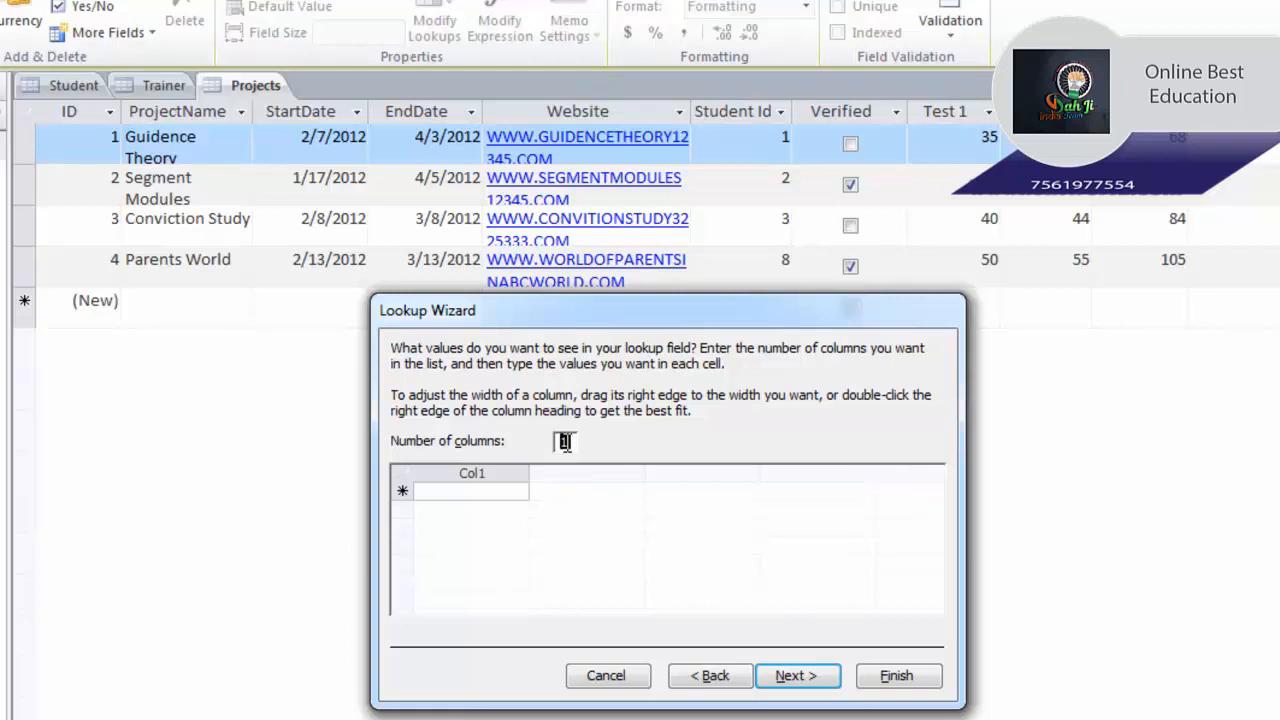
Enter three trainer names as the lookup list values in Col1.
{"action": "left_click", "coordinate": [493, 489]}
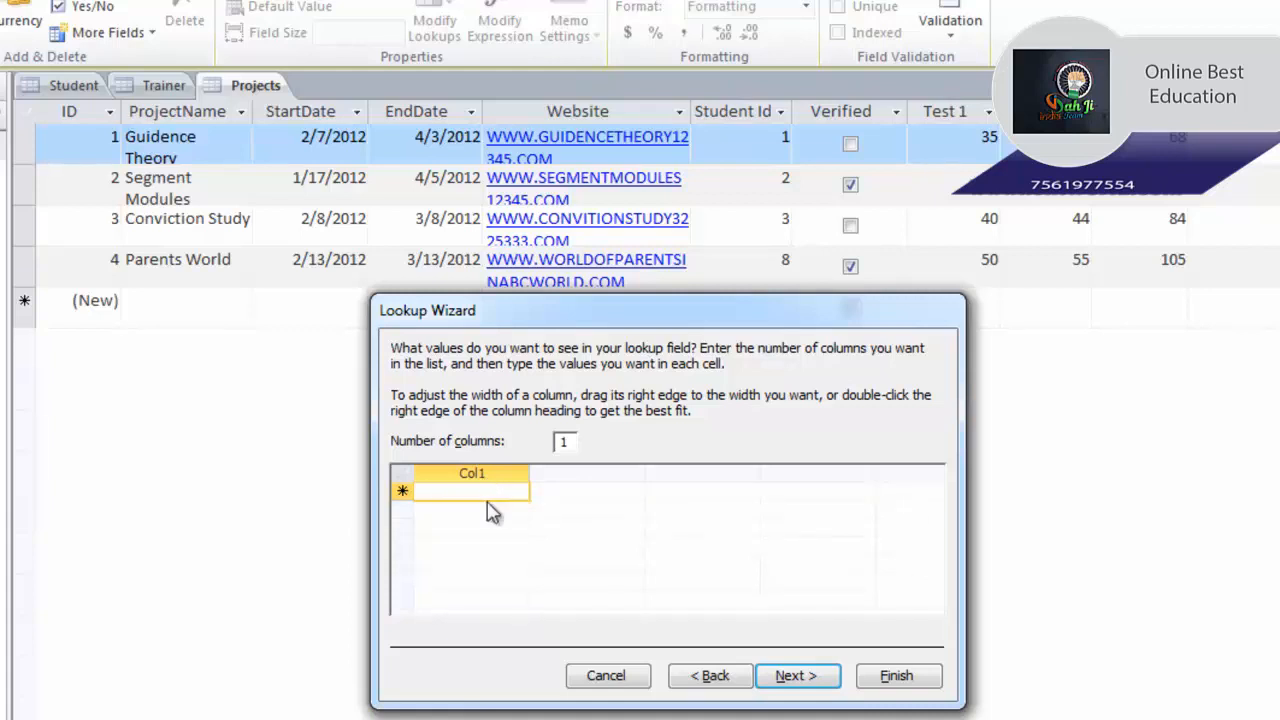
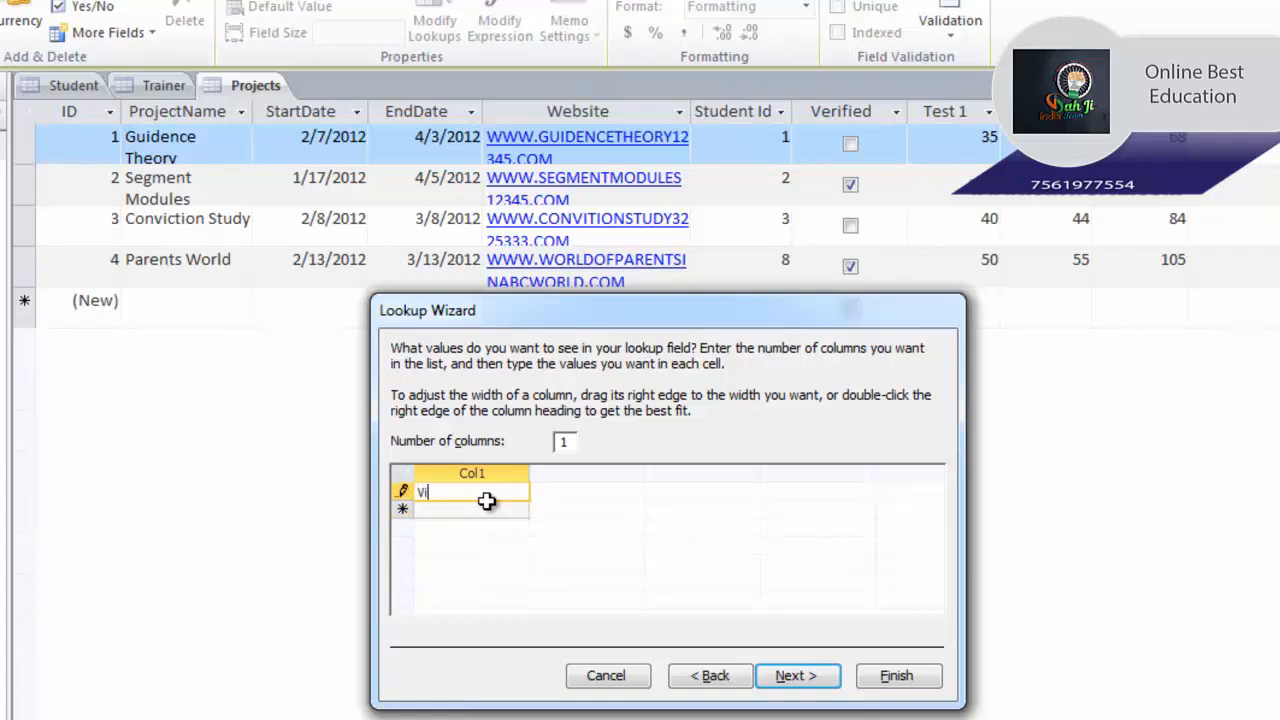
{"action": "key", "text": "Tab"}
{"action": "type", "text": "Ravi"}
{"action": "key", "text": "Tab"}
{"action": "type", "text": "Sumit"}
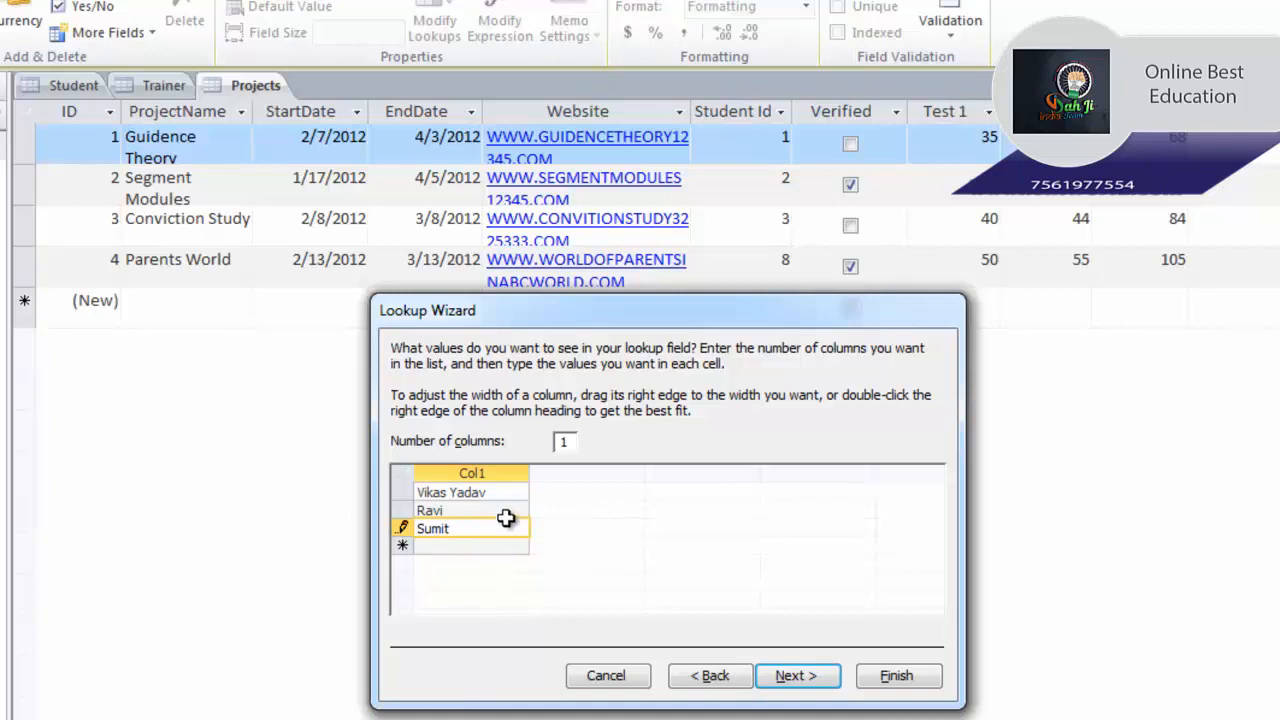
{"action": "left_click", "coordinate": [797, 676]}
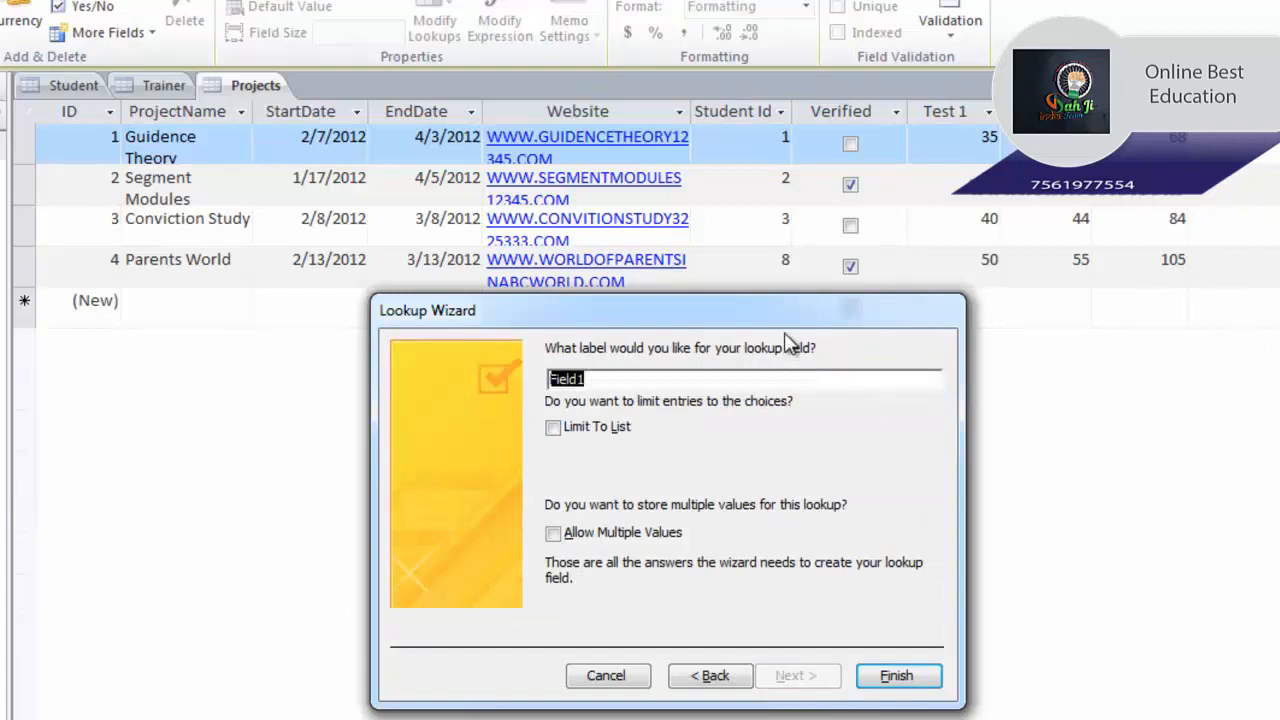
Label the lookup field TrainerName and finish the Lookup Wizard.
{"action": "type", "text": "TrainerName"}
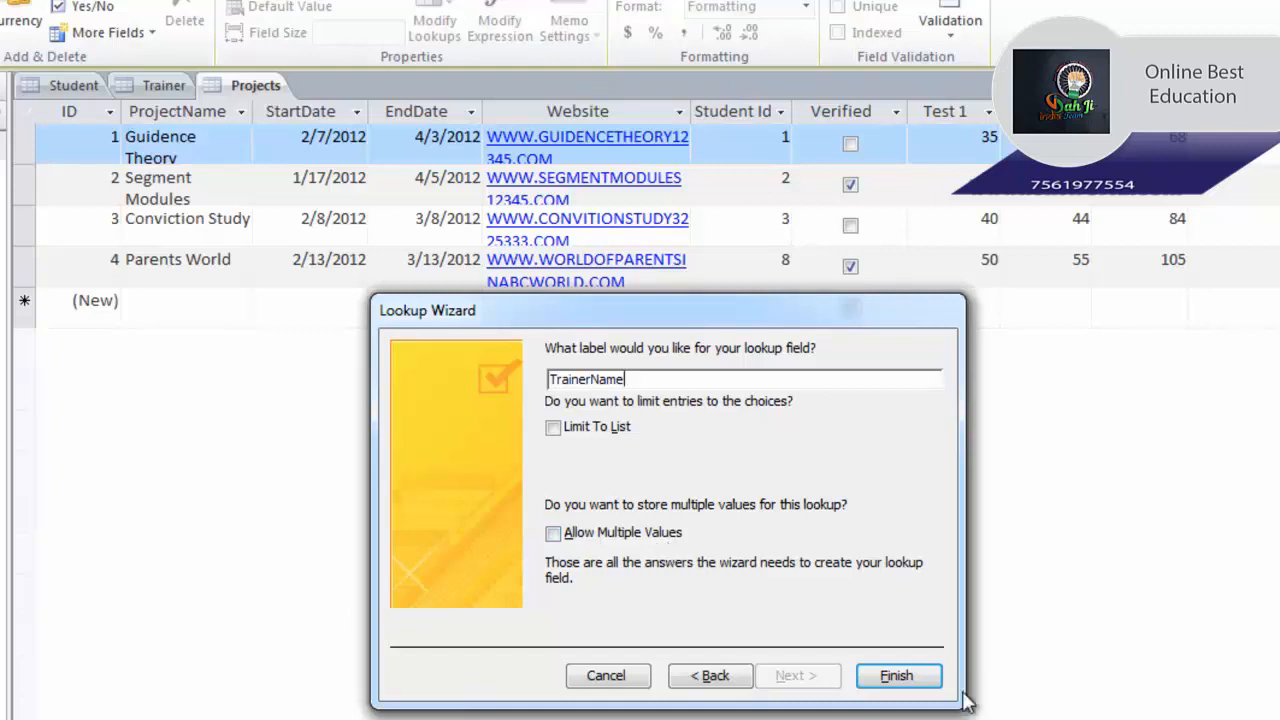
{"action": "left_click", "coordinate": [878, 678]}
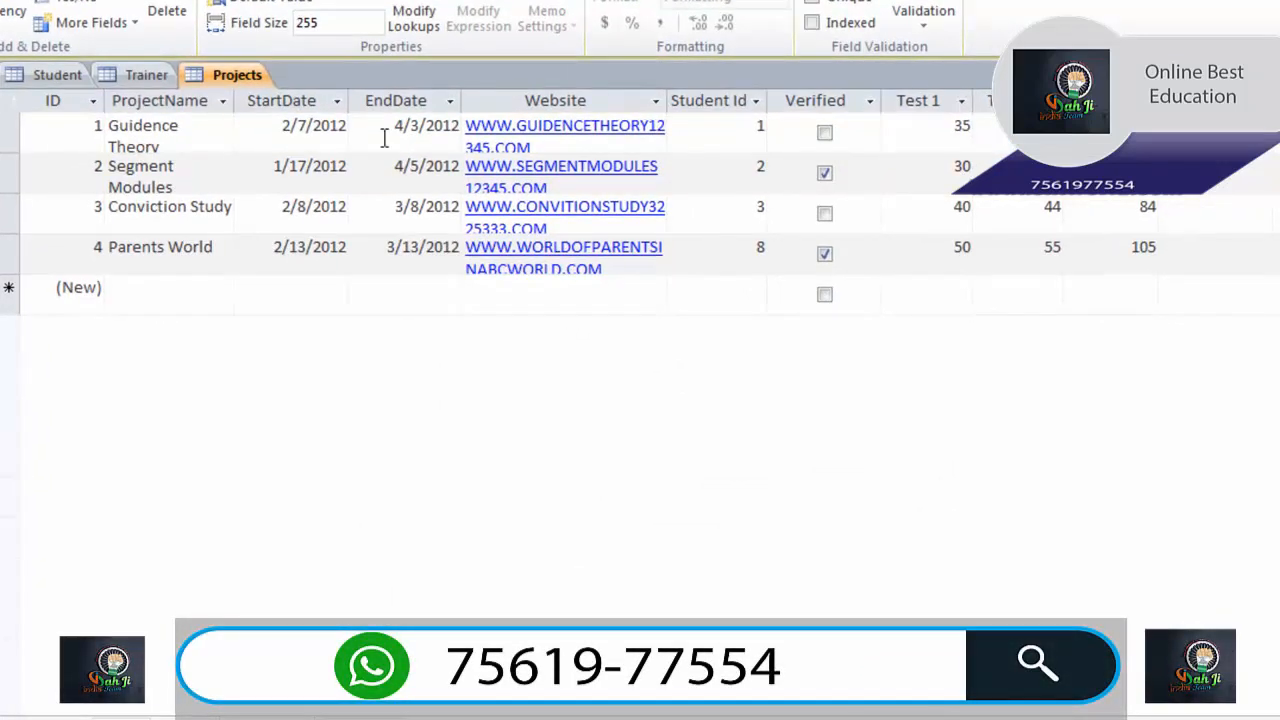
Assign the first trainer in the TrainerName lookup to the first and second projects.
{"action": "left_click", "coordinate": [1241, 139]}
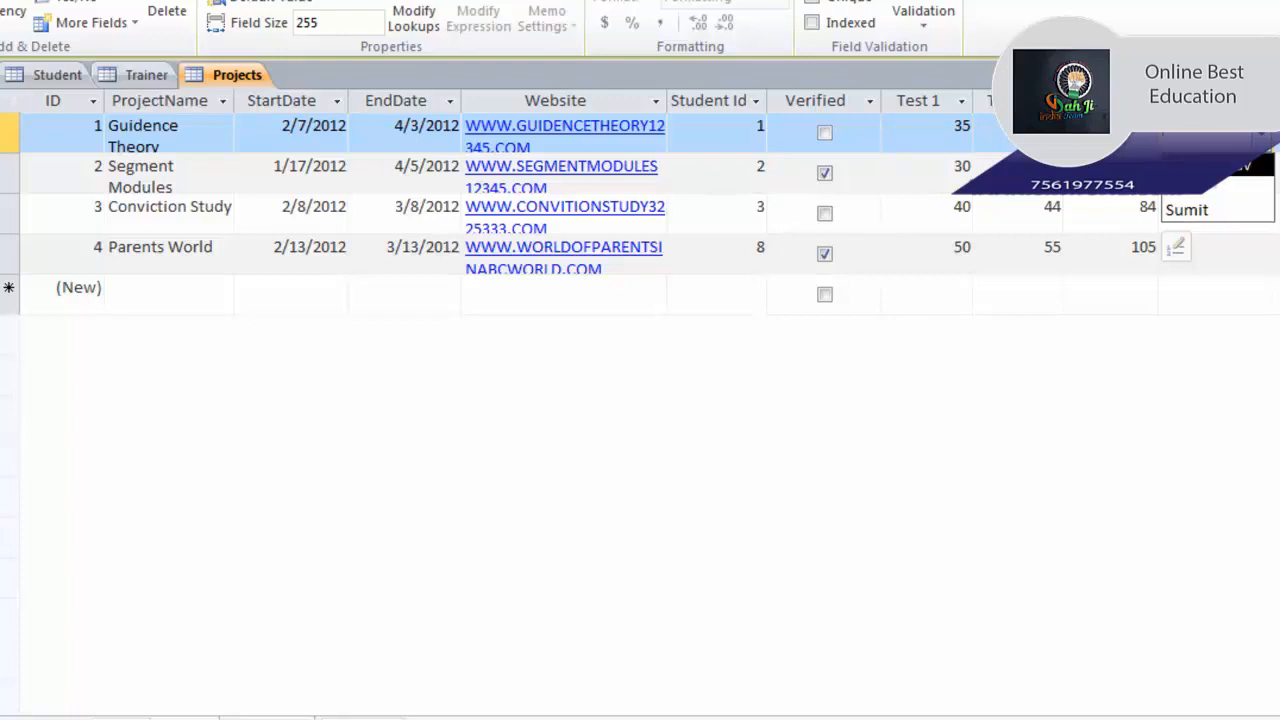
{"action": "left_click", "coordinate": [1208, 166]}
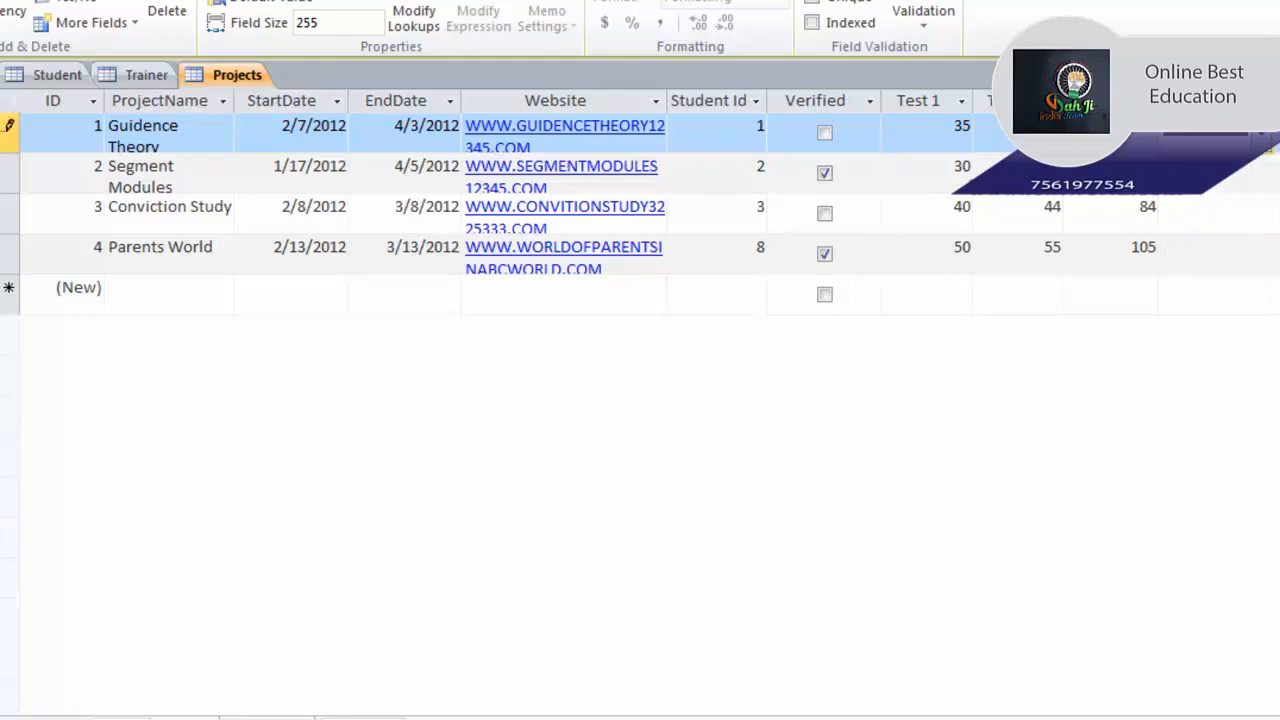
{"action": "left_click", "coordinate": [1245, 172]}
{"action": "left_click", "coordinate": [1262, 174]}
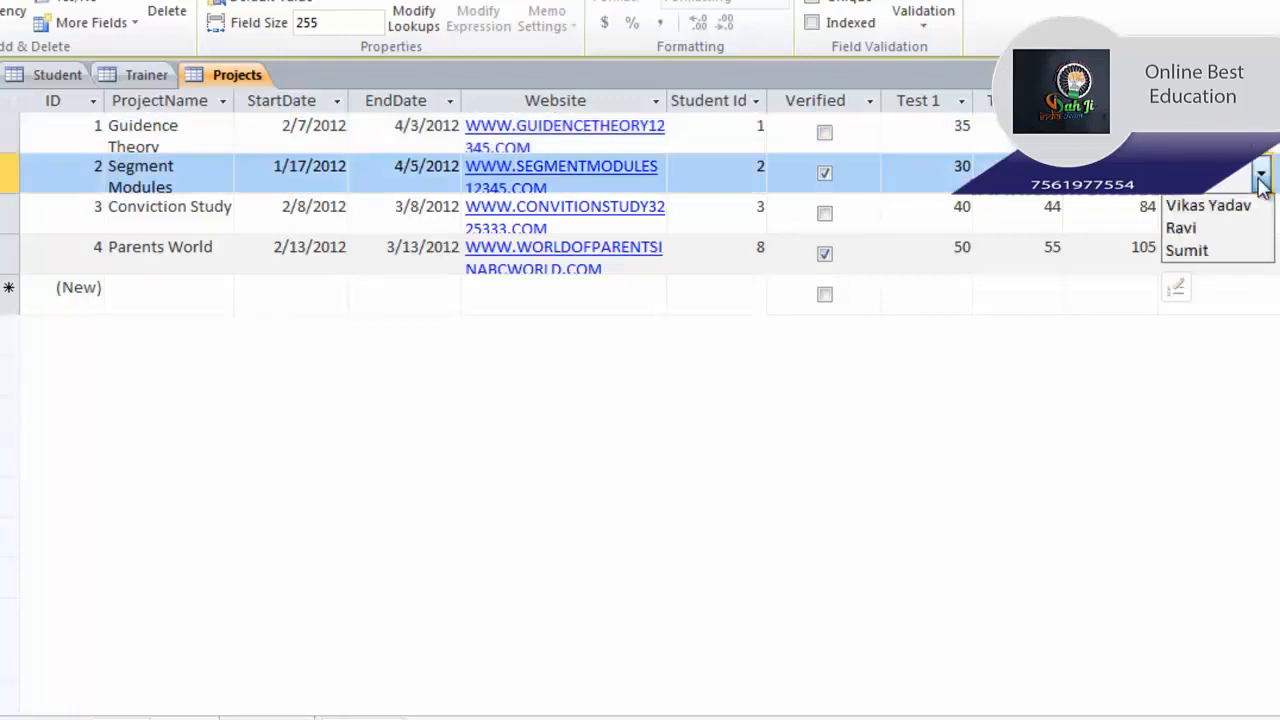
{"action": "left_click", "coordinate": [1222, 213]}
Give project three the third trainer and project four the first, then check the Trainer table.
{"action": "left_click", "coordinate": [1261, 213]}
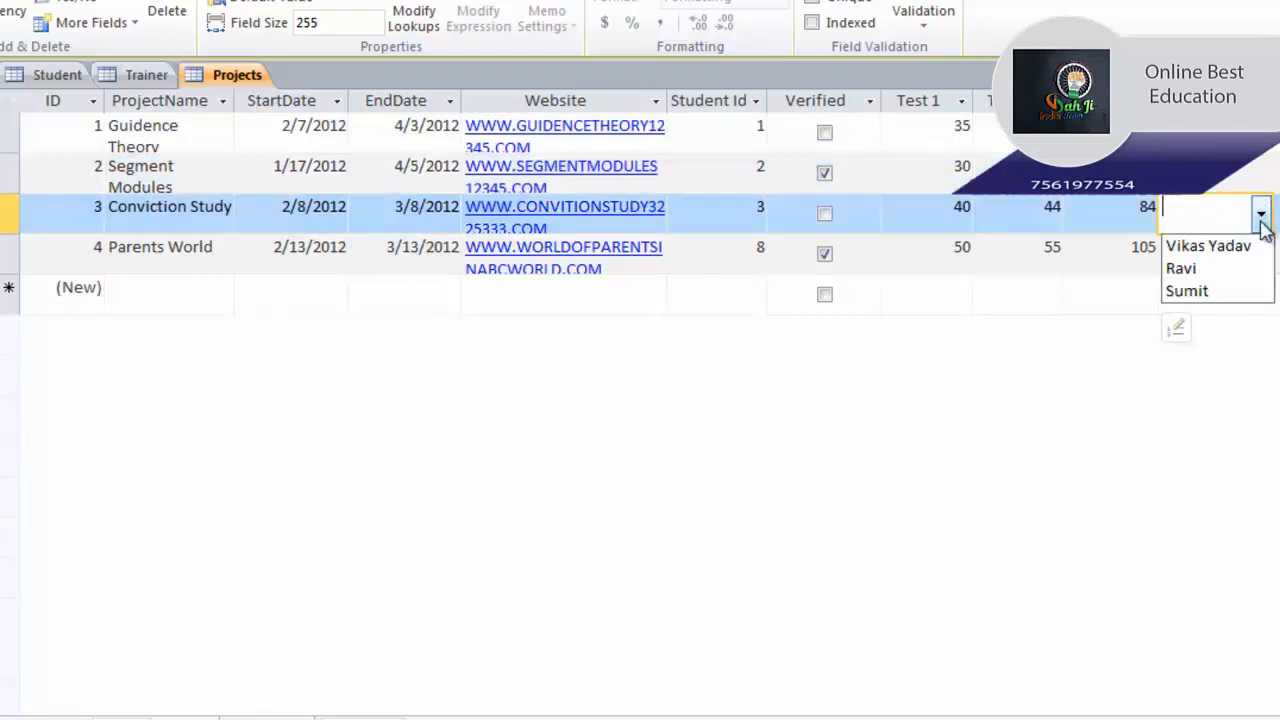
{"action": "left_click", "coordinate": [1210, 289]}
{"action": "left_click", "coordinate": [1261, 254]}
{"action": "left_click", "coordinate": [1240, 286]}
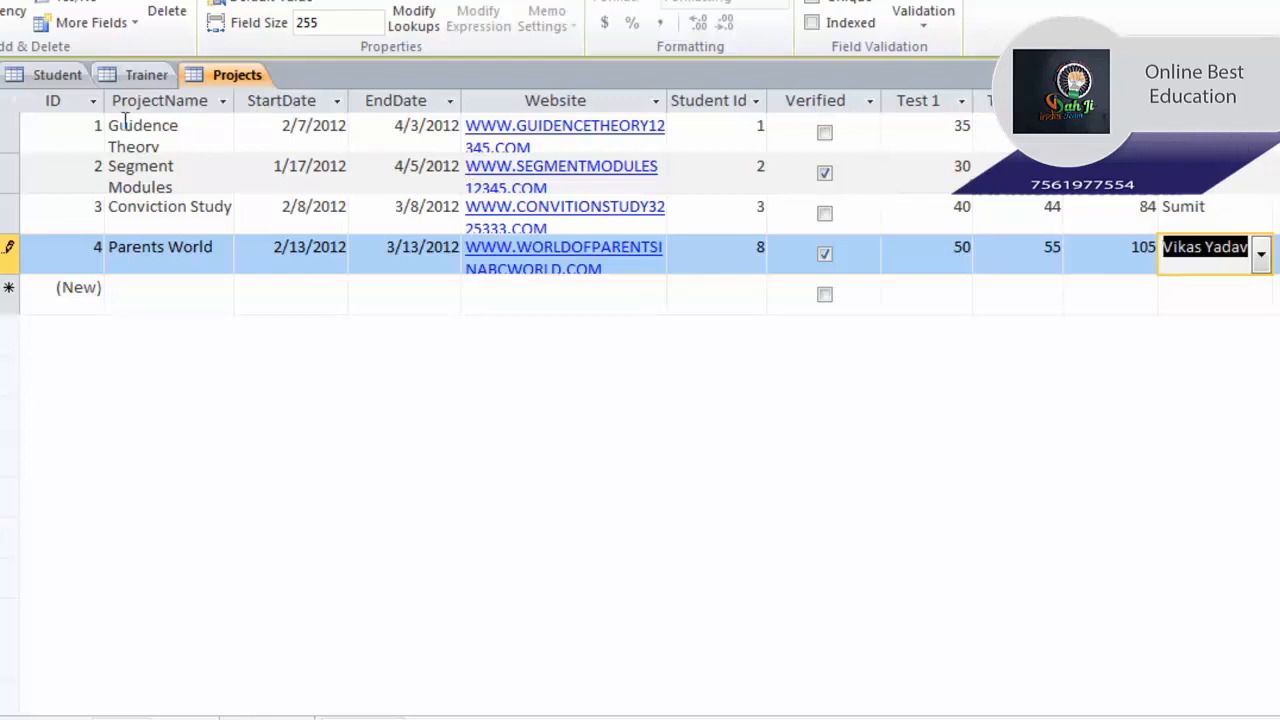
{"action": "left_click", "coordinate": [140, 75]}
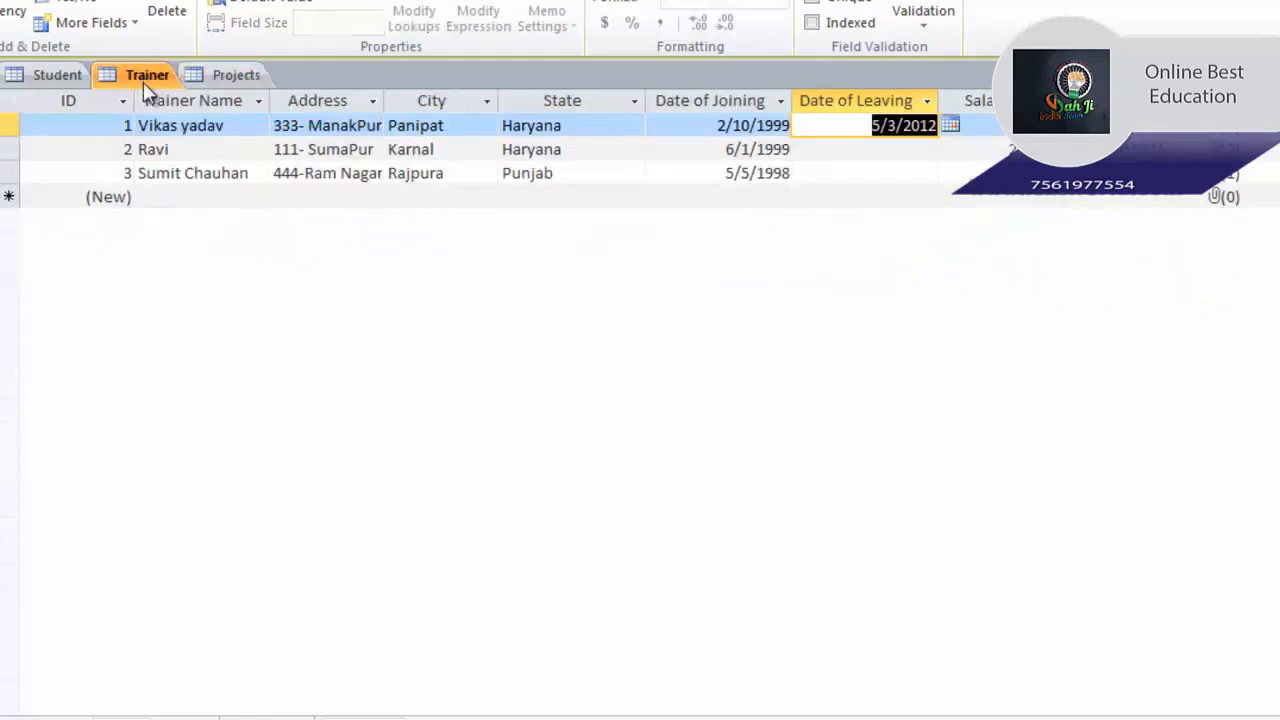
{"action": "left_click", "coordinate": [238, 80]}
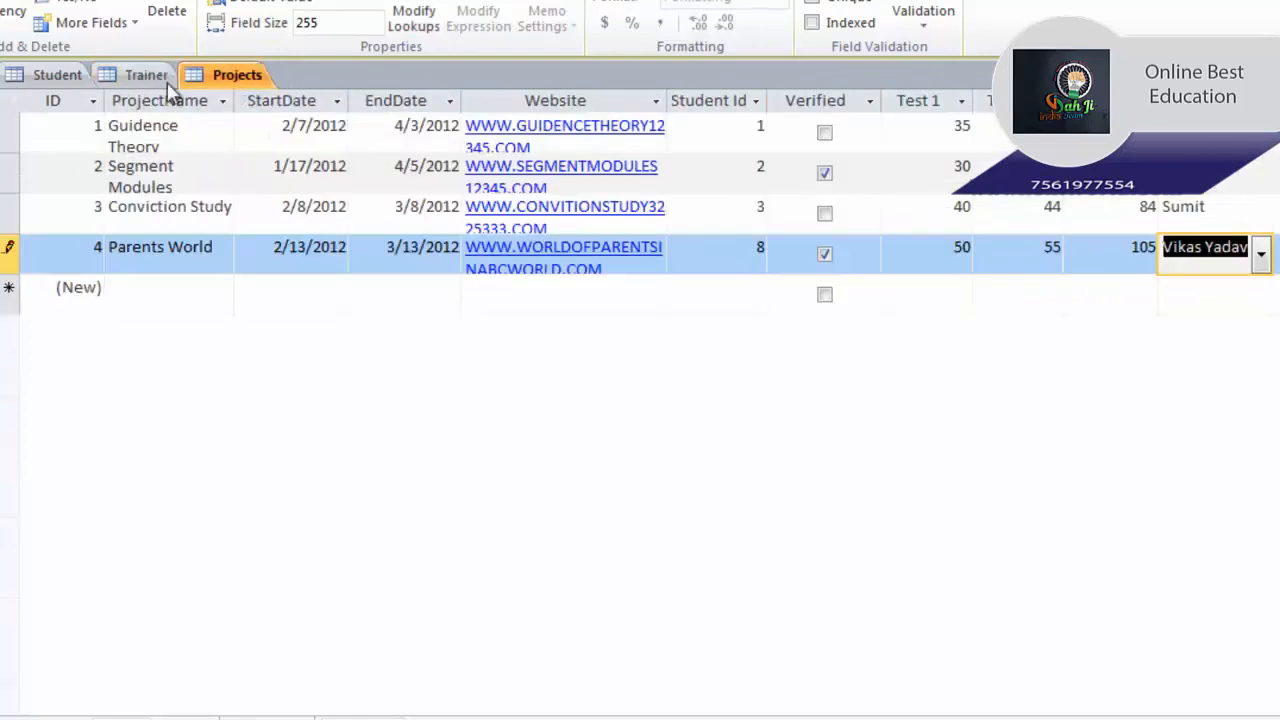